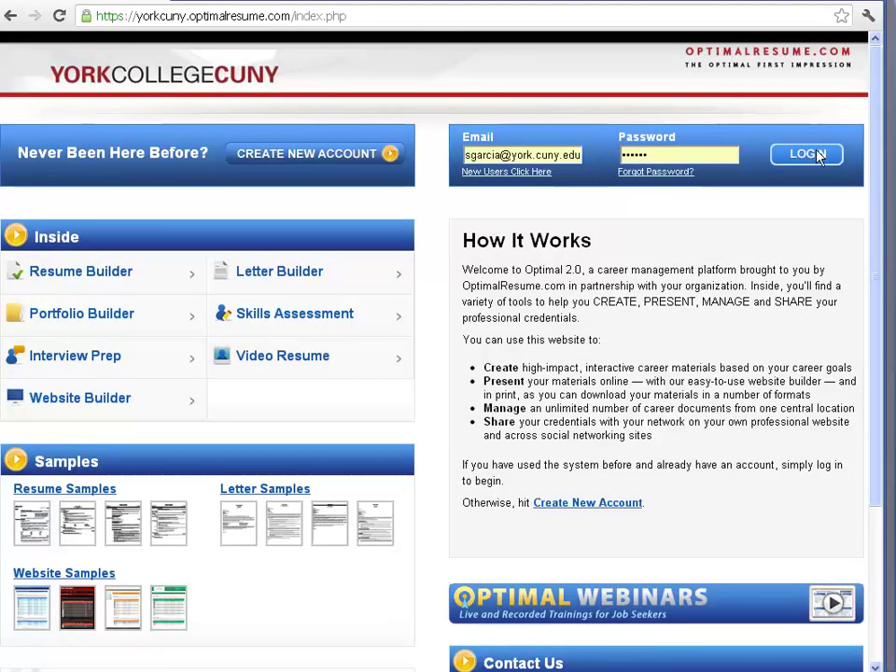
- Log in with the credentials already filled in and look over the document types in the Document Center
click(808, 154)
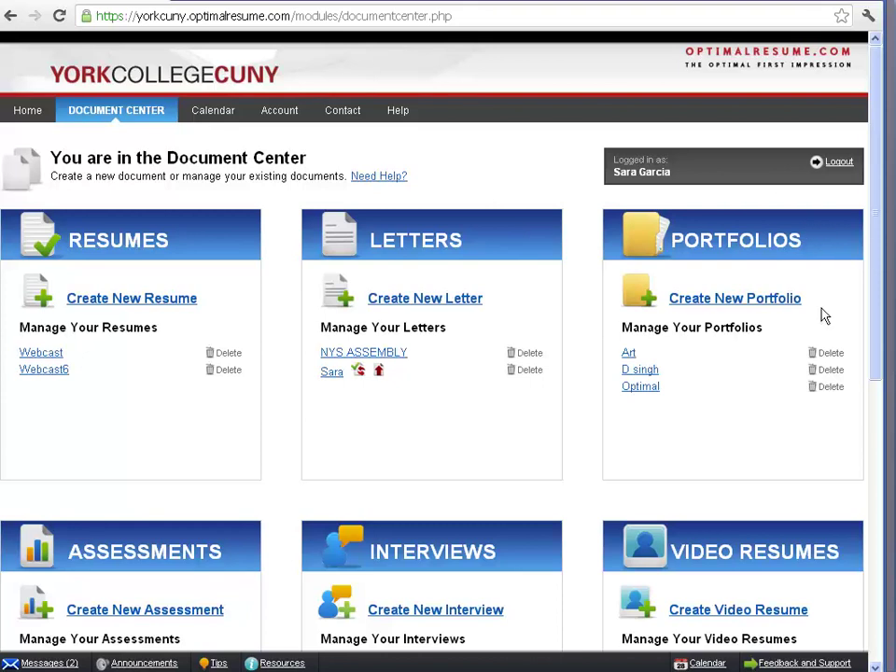
drag(874, 356, 854, 600)
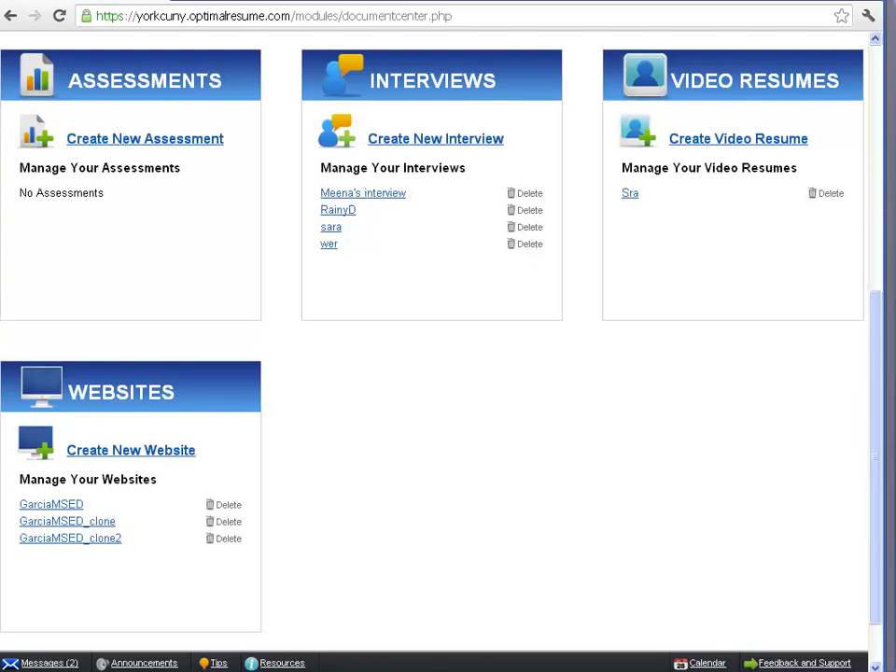
scroll(439, 346, up, 4)
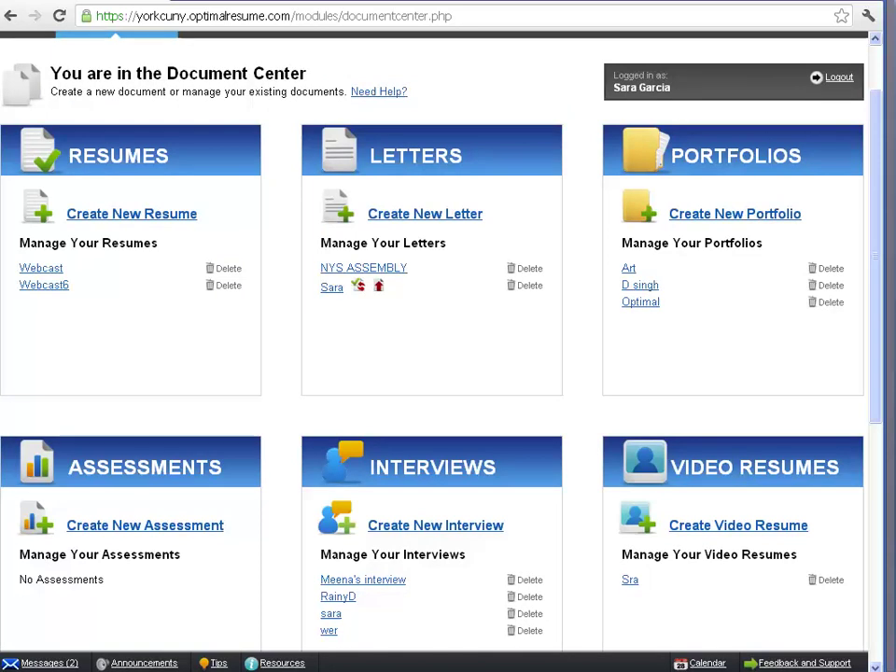
- Create a new resume named Webcast2 and start building it
click(176, 218)
click(115, 307)
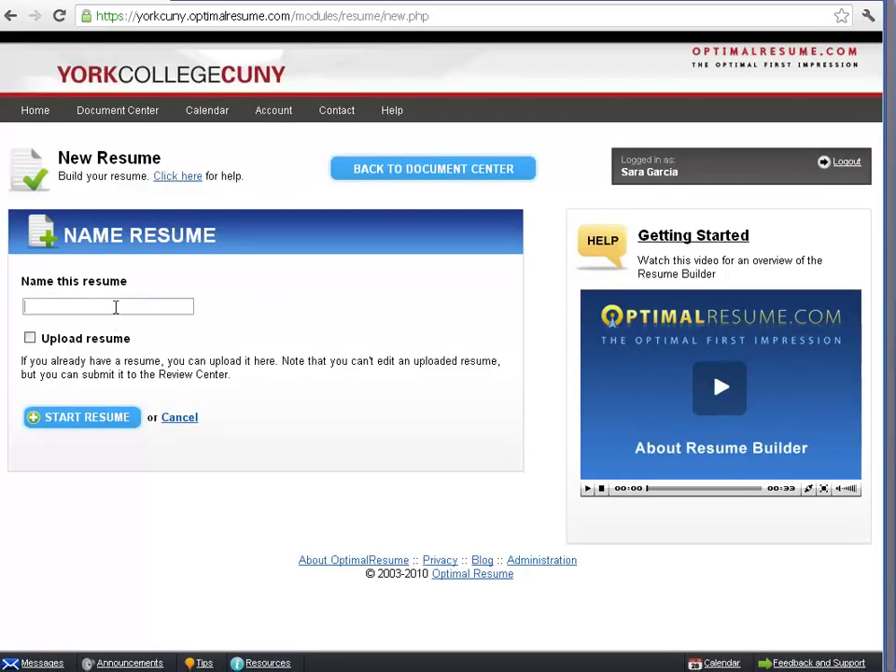
text(we)
key(Down)
key(Down)
key(Down)
key(Down)
key(Return)
click(108, 419)
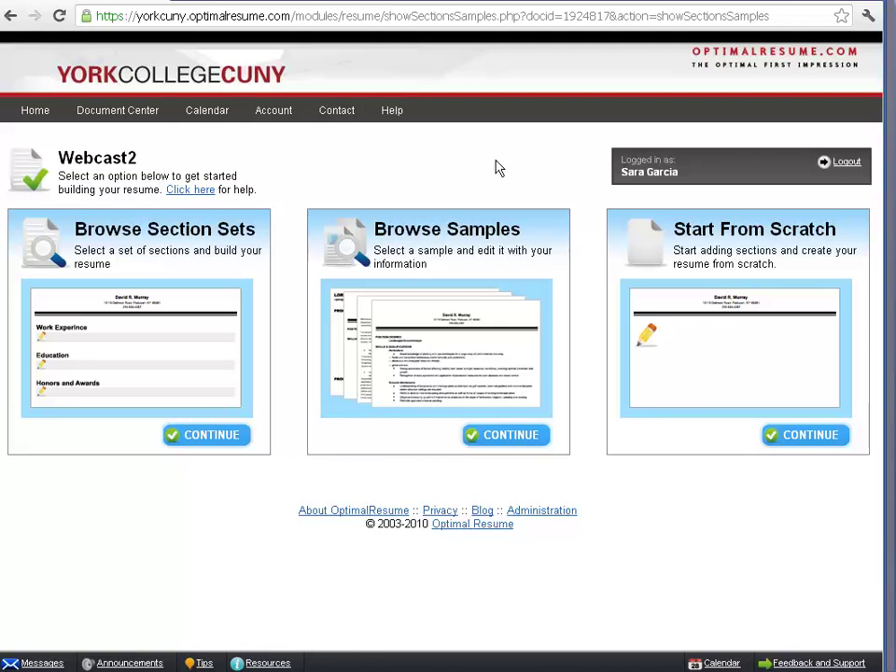
- Browse the resume samples and narrow them to the Business & Finance category
click(495, 436)
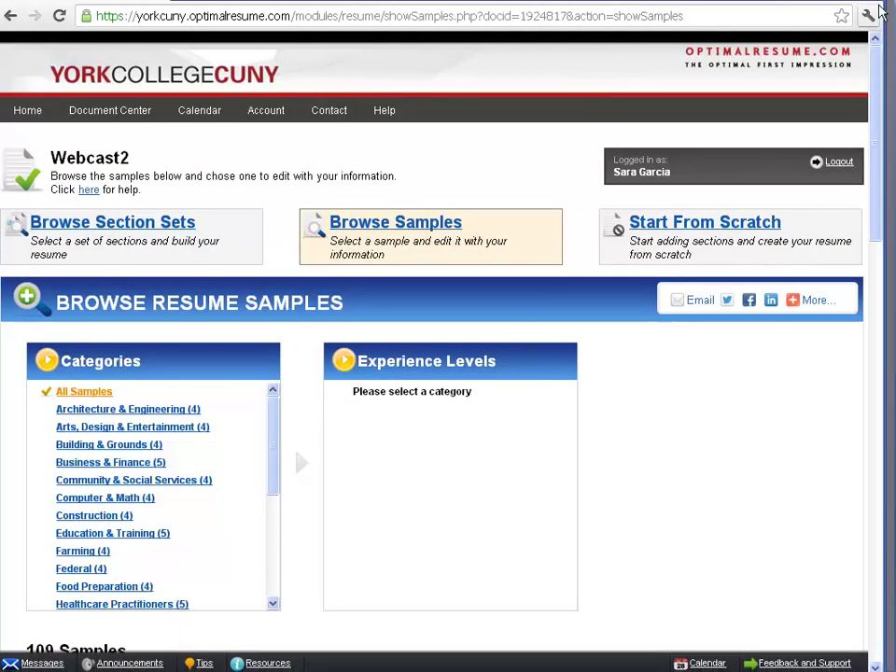
scroll(439, 336, down, 3)
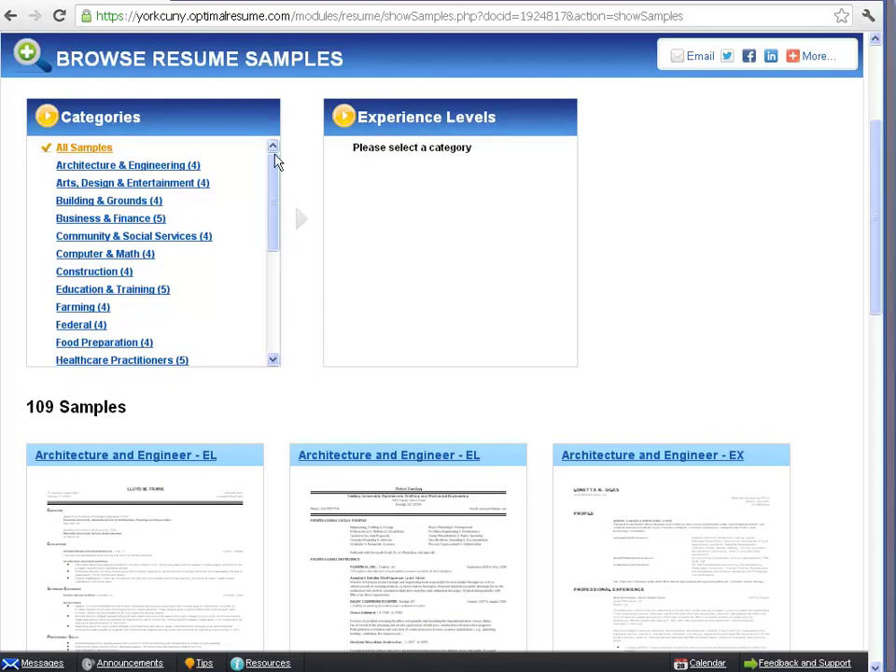
mouse_move(275, 162)
mouse_down()
mouse_move(272, 285)
mouse_move(274, 166)
mouse_up()
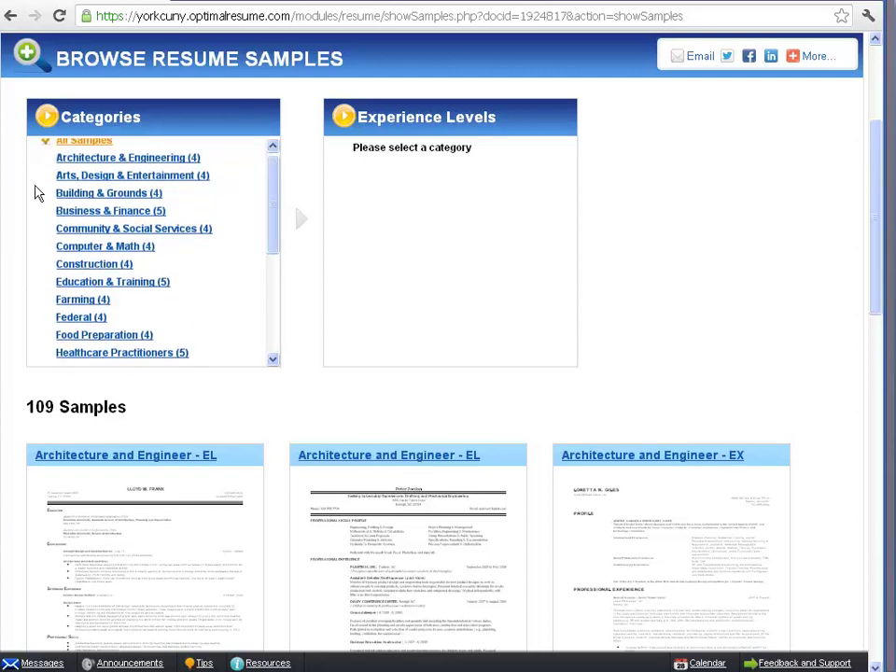
click(66, 211)
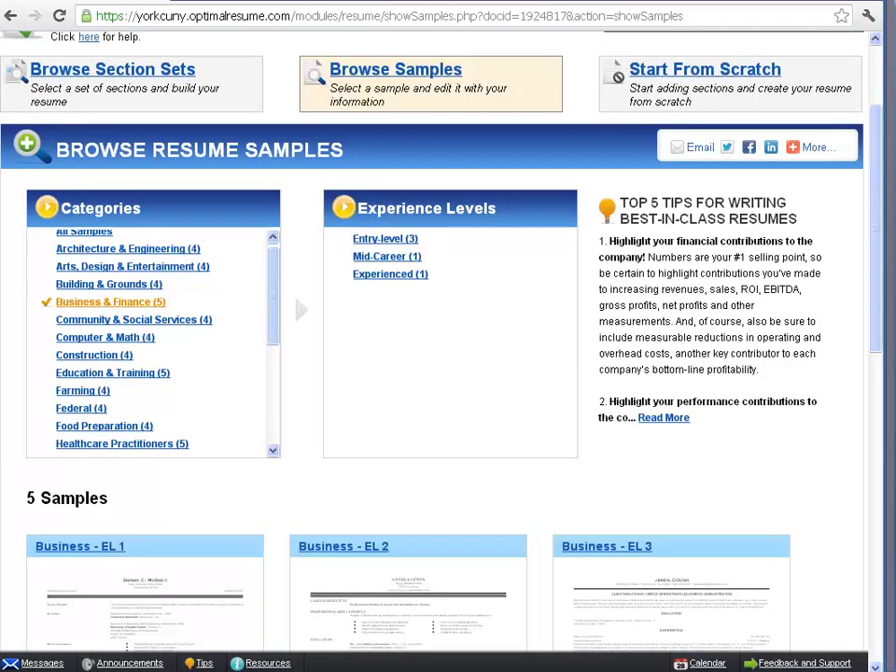
- Preview the Business - EL 1 sample and use it as the basis for the resume
scroll(438, 341, down, 1)
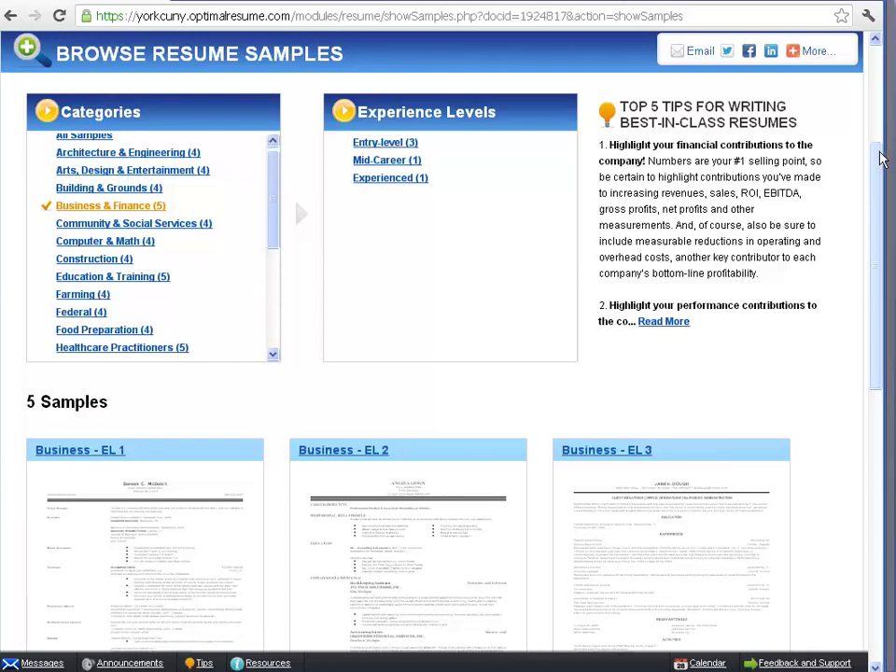
drag(881, 159, 889, 276)
click(145, 149)
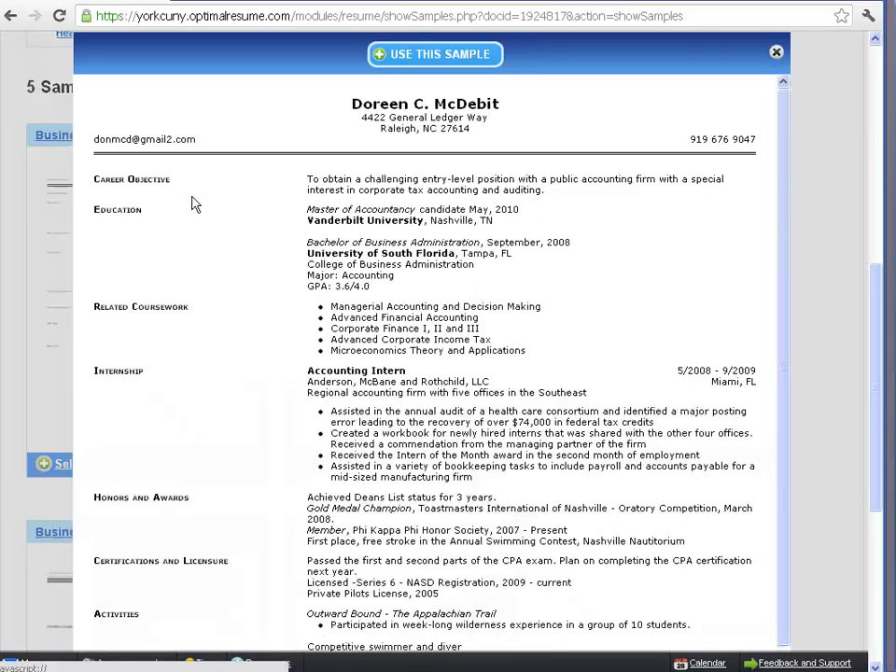
click(434, 54)
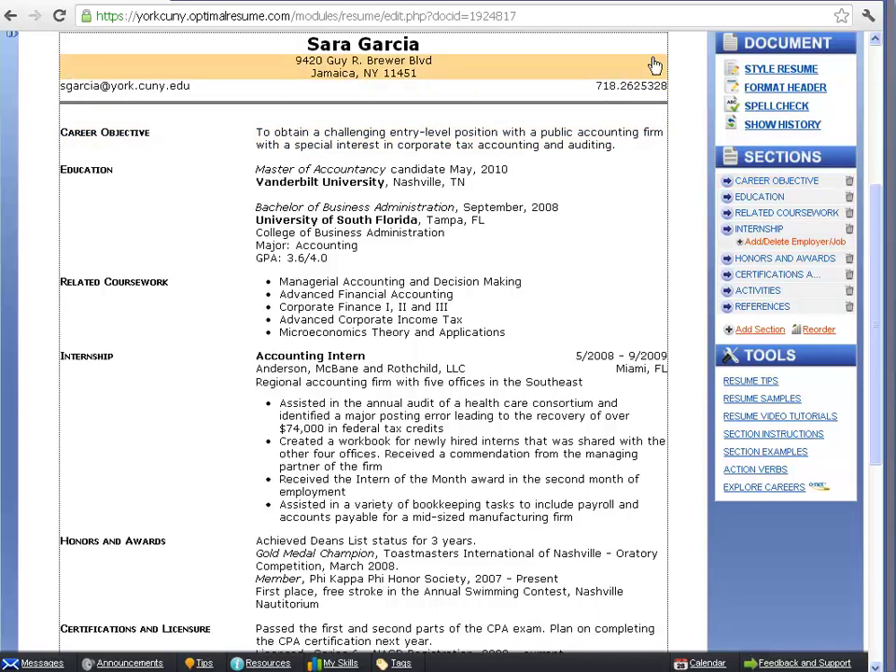
- Correct the home phone number in the resume header and save it
click(648, 89)
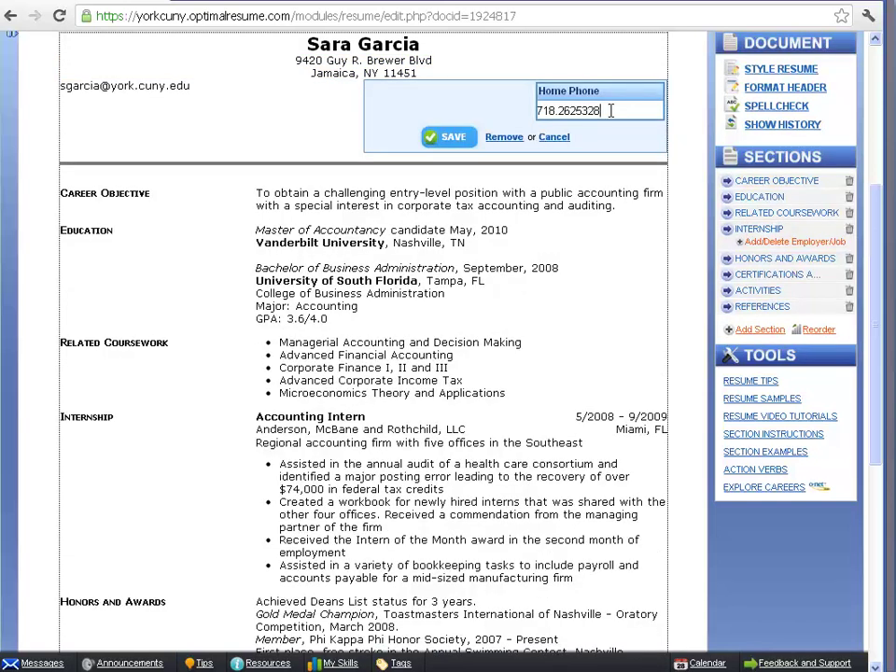
key(BackSpace)
key(BackSpace)
text(98)
click(459, 137)
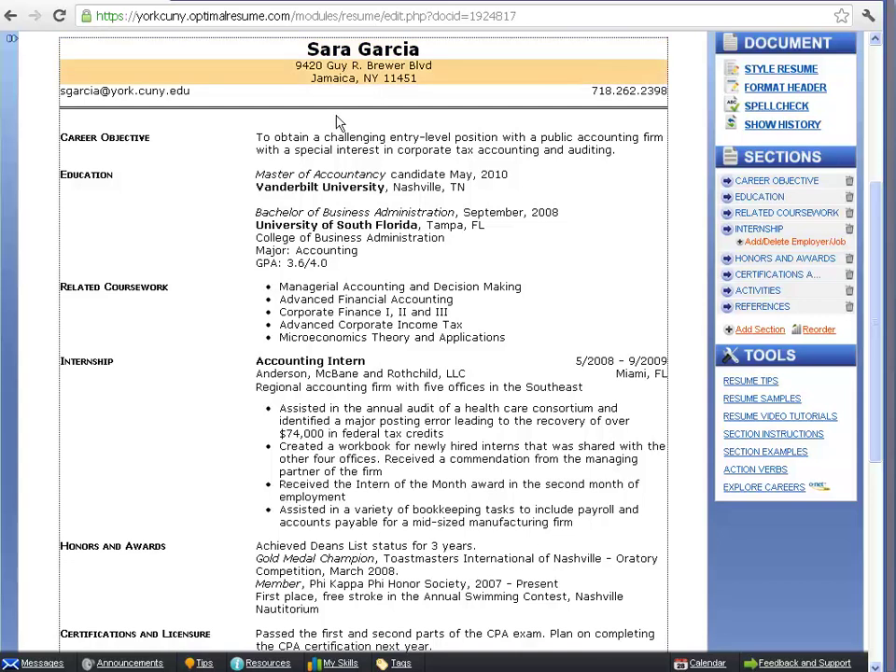
- Open the Career Objective section for editing and clear its section name
click(354, 150)
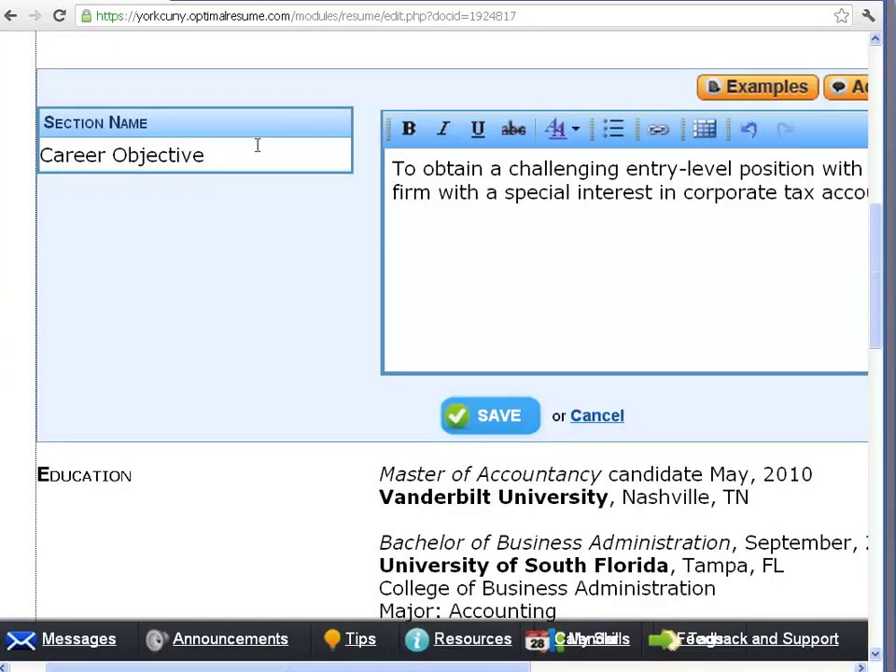
drag(236, 149, 11, 155)
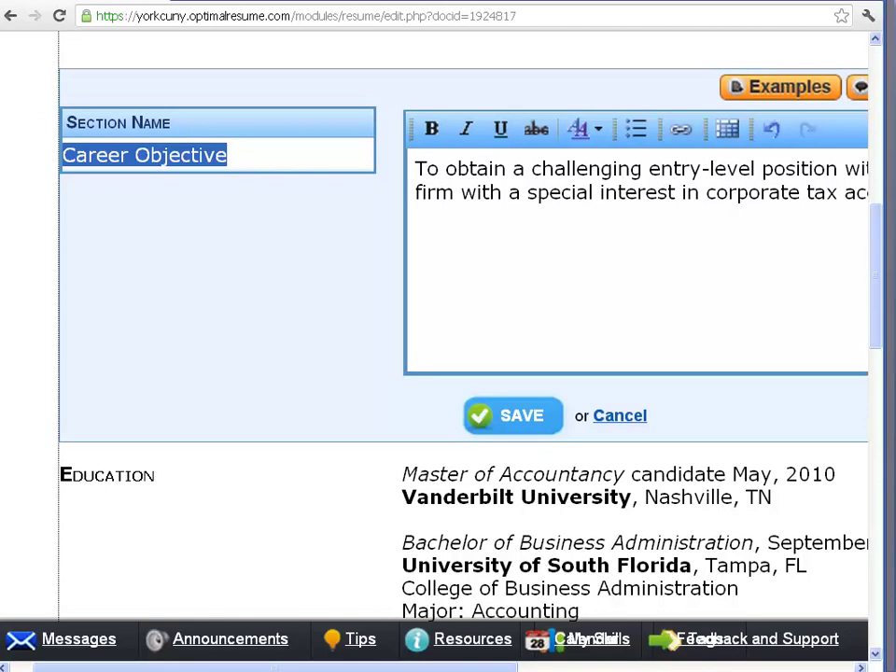
key(BackSpace)
text(ed)
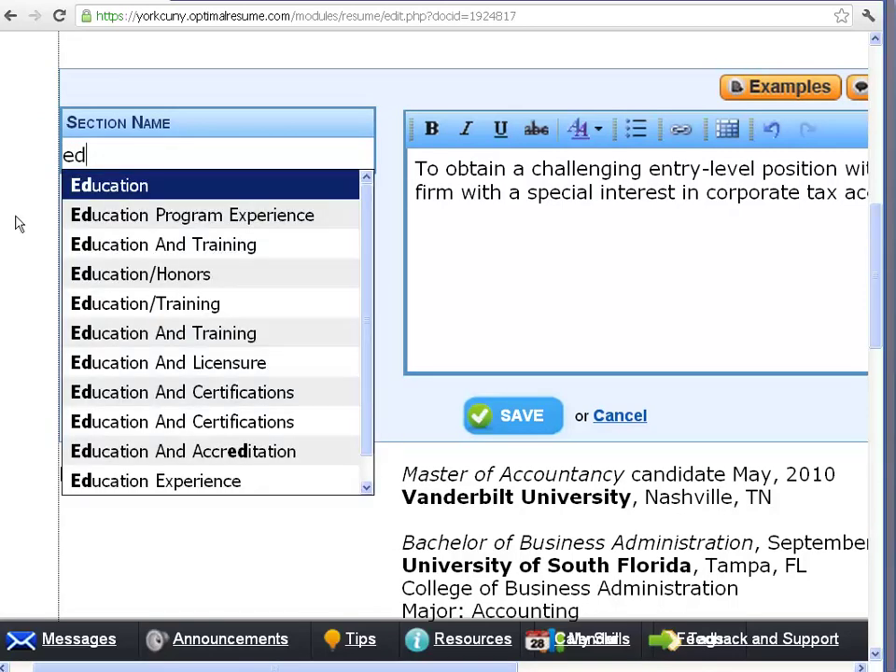
text(uc)
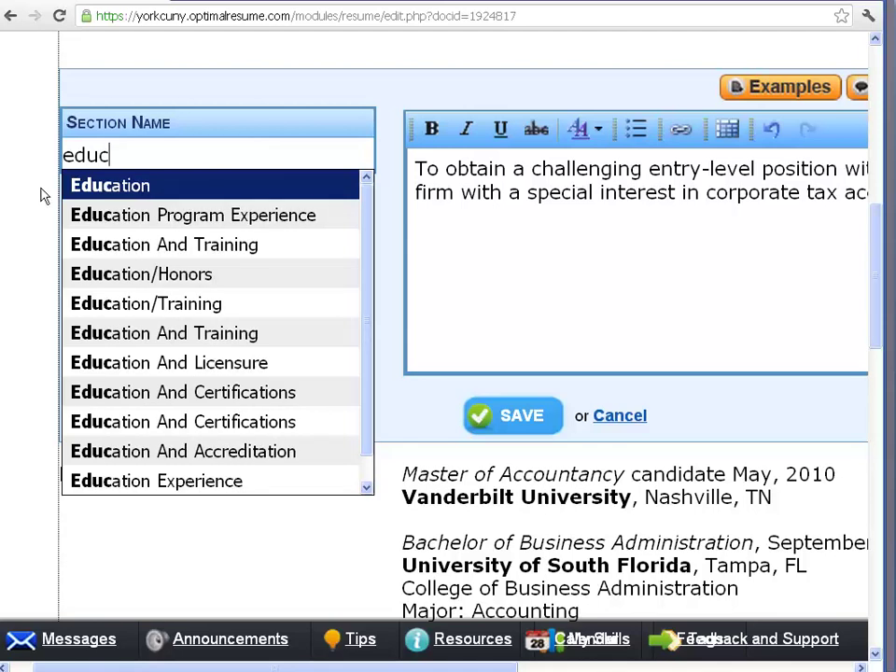
key(BackSpace)
key(BackSpace)
key(BackSpace)
key(BackSpace)
- Name the section Objective Or Focus using the suggested section names
text(ob)
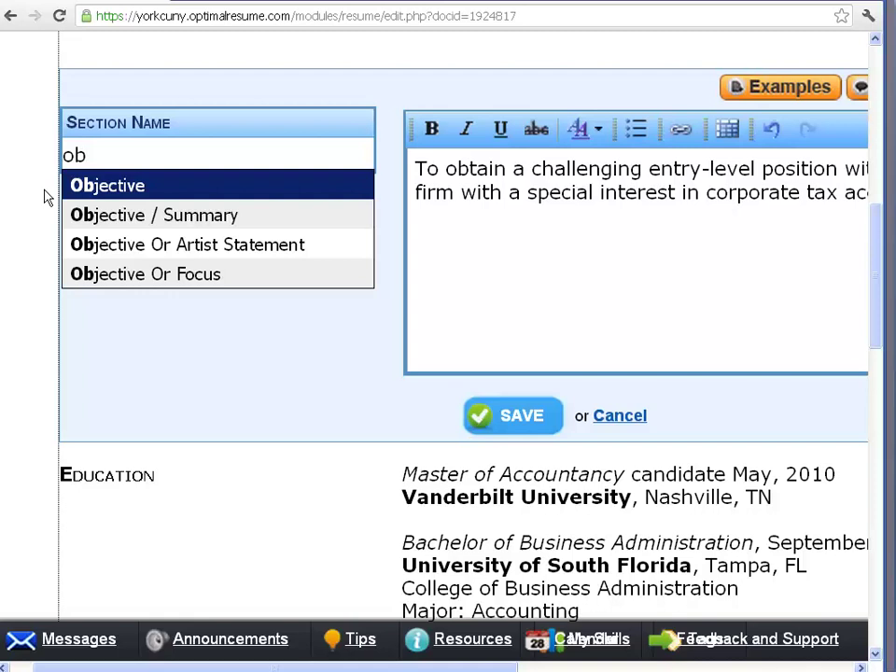
click(104, 277)
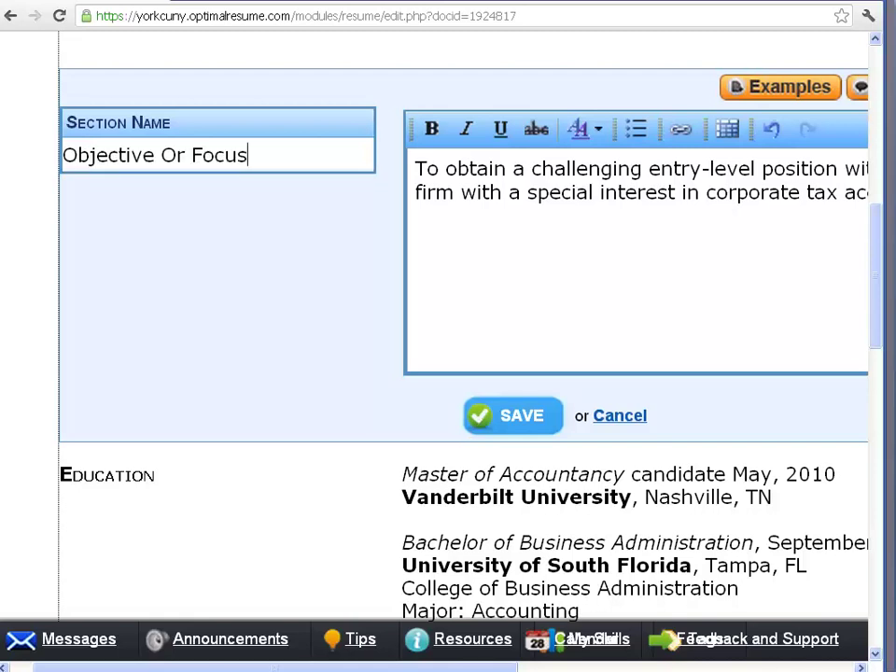
key(ctrl+0)
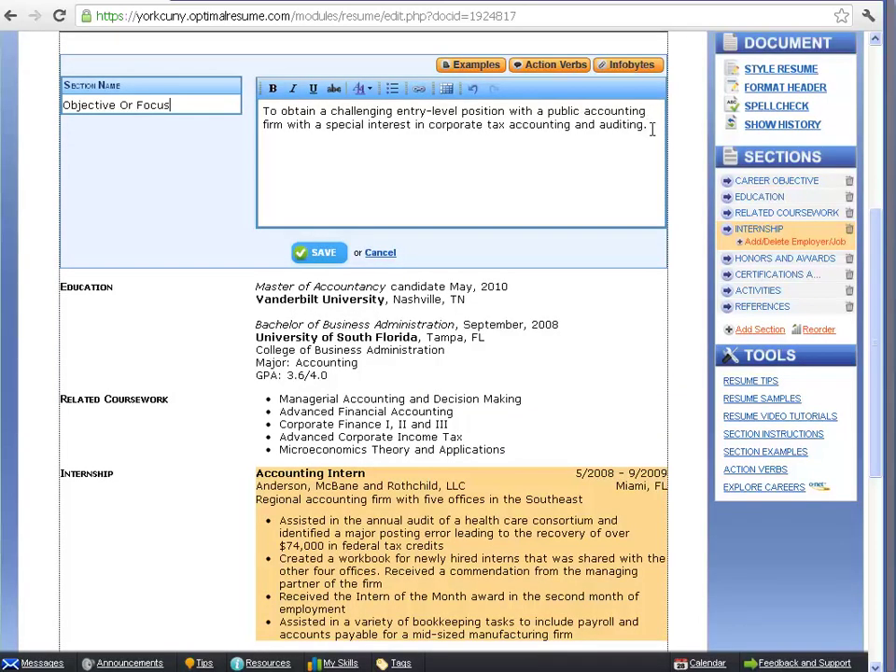
- Replace the objective text with the first student Objective example, filling in accounting as the field and the Internal Revenue Service as the company
drag(651, 128, 268, 111)
key(BackSpace)
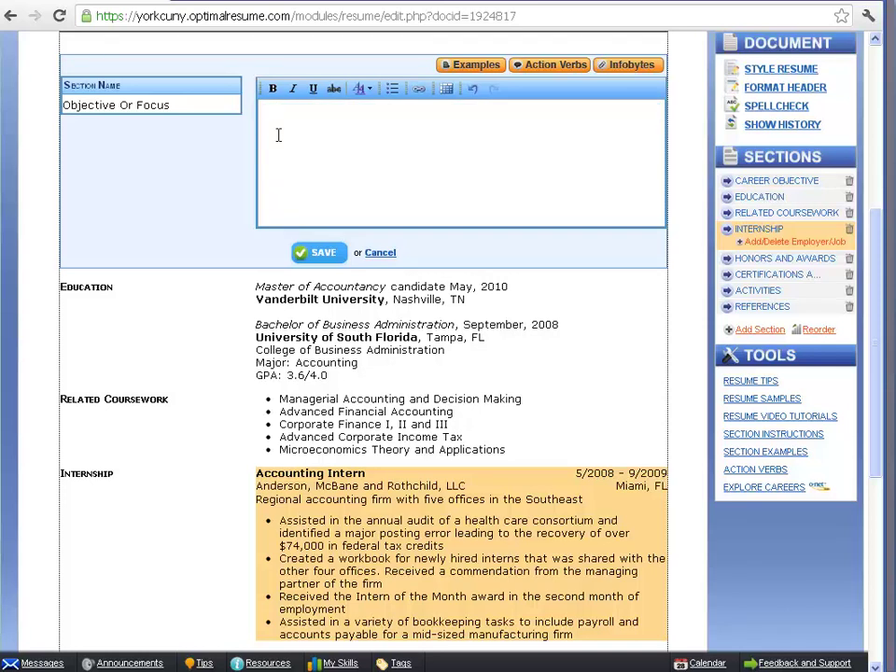
click(465, 69)
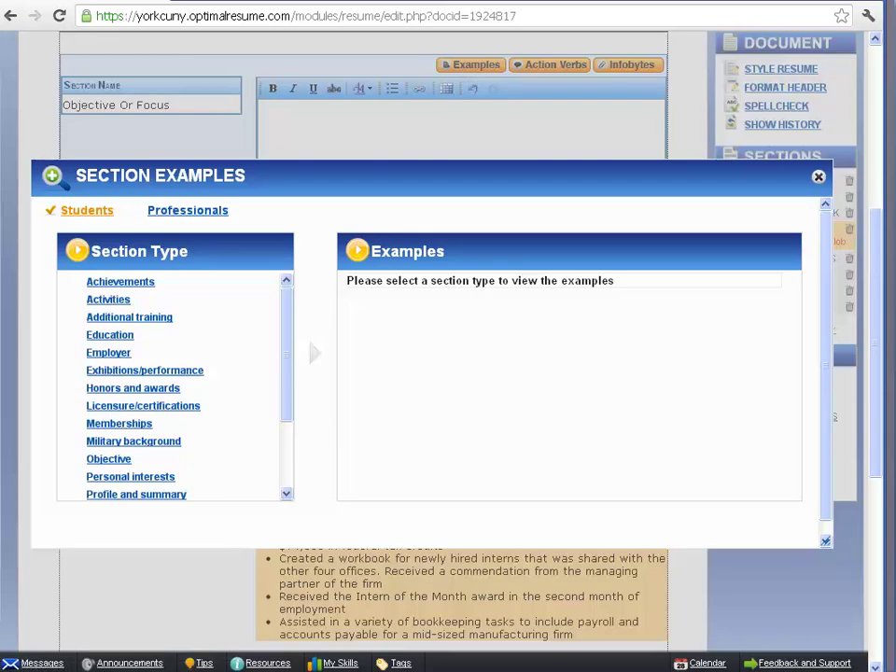
scroll(232, 253, down, 4)
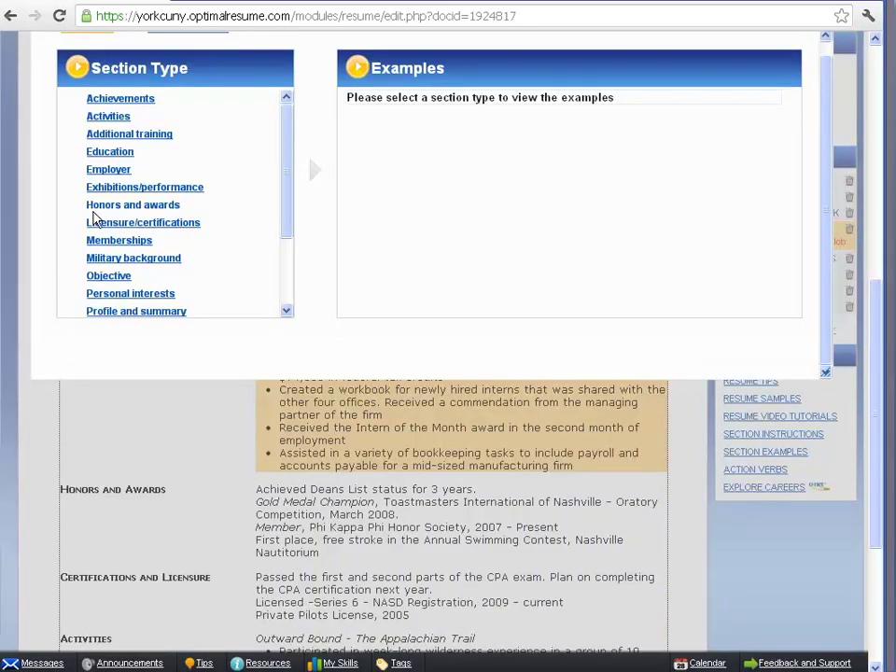
click(94, 277)
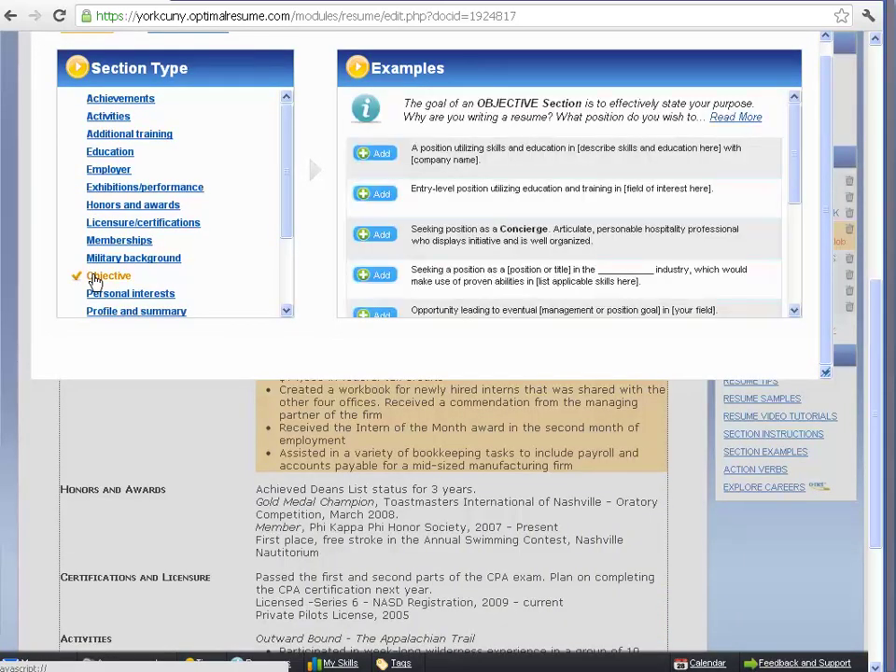
click(370, 152)
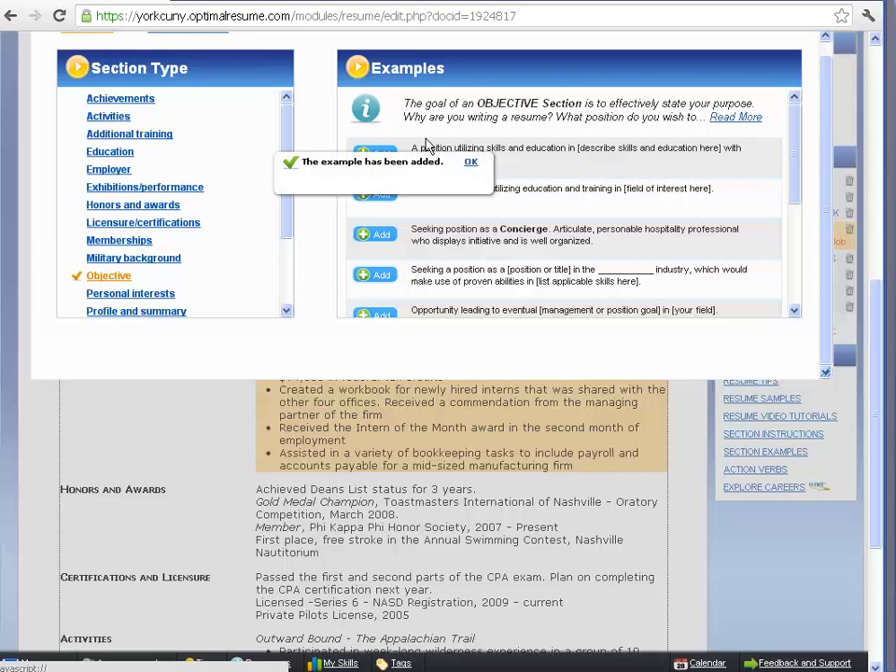
click(470, 165)
scroll(822, 86, up, 2)
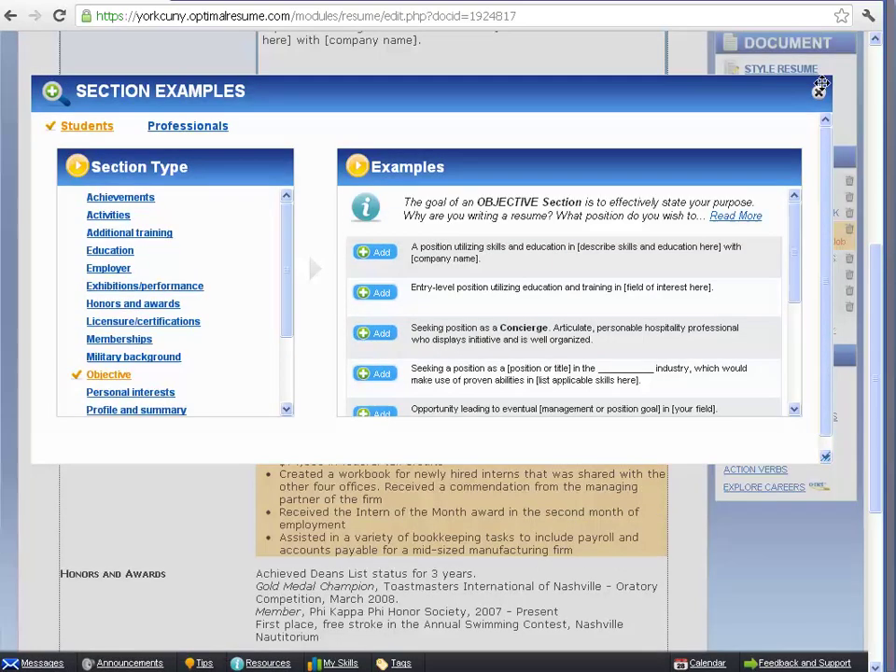
click(819, 89)
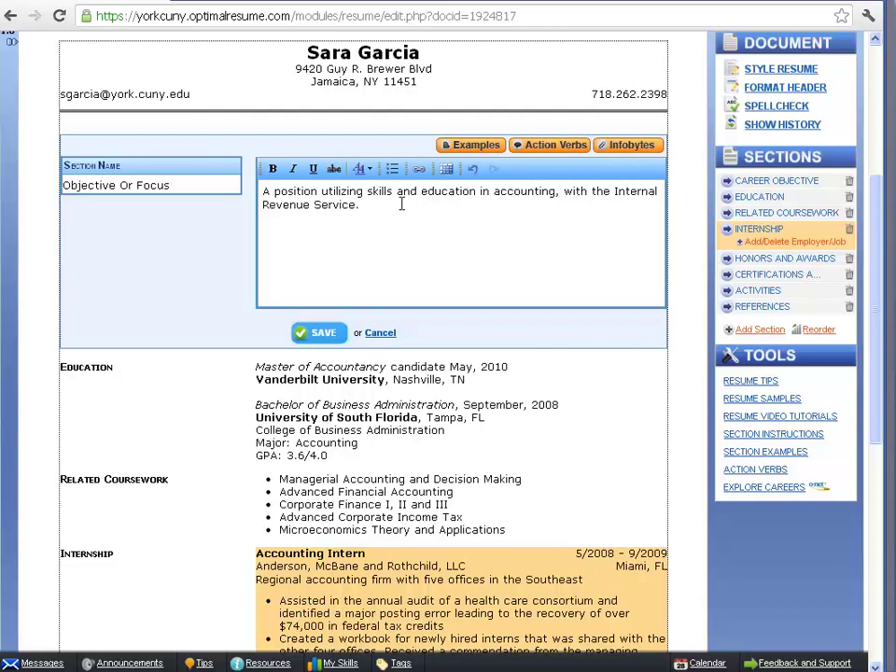
- Try bold, italic, underline and bulleted-list formatting on the whole objective text and remove it again
drag(364, 204, 262, 191)
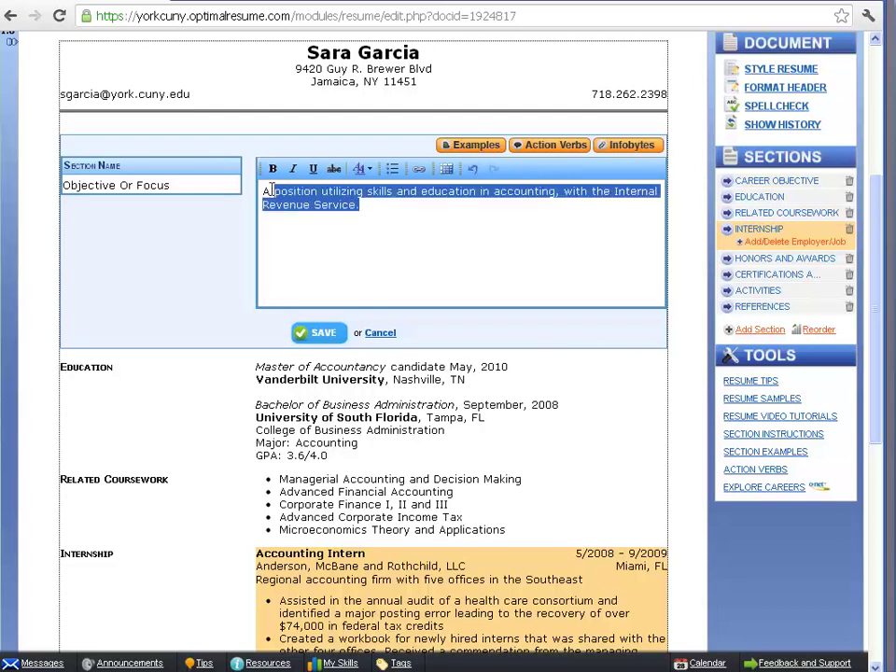
click(273, 169)
click(293, 170)
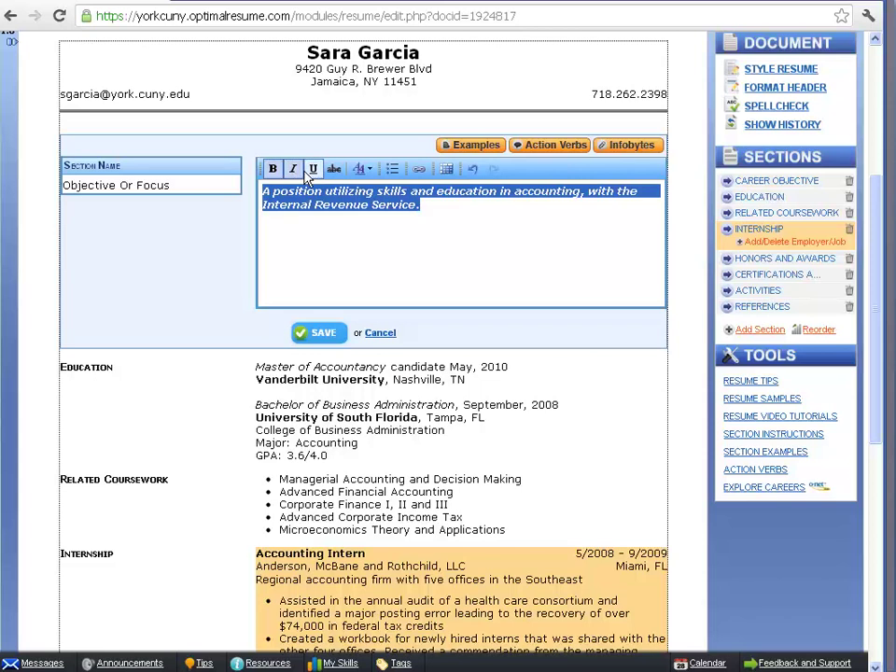
click(393, 169)
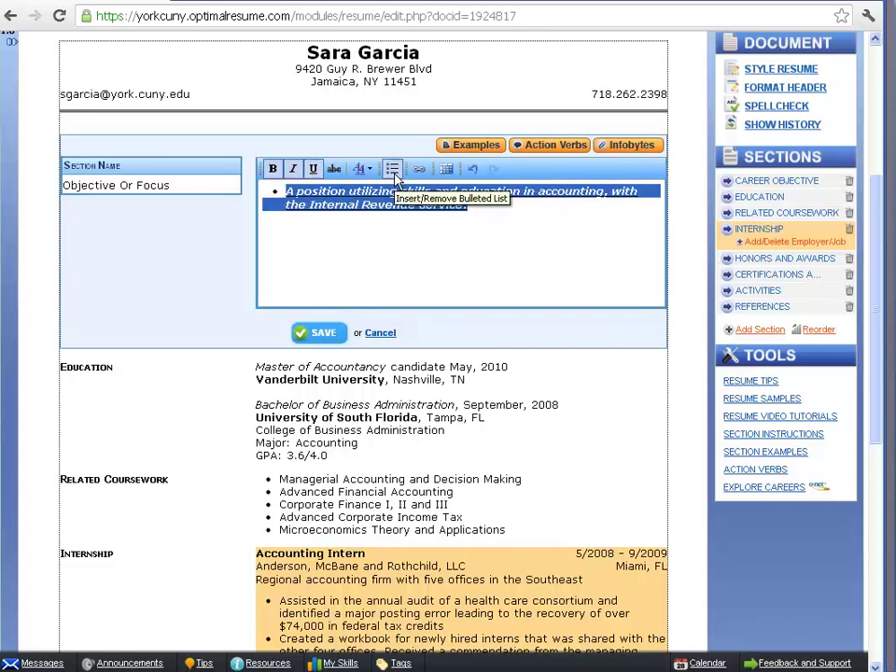
click(395, 174)
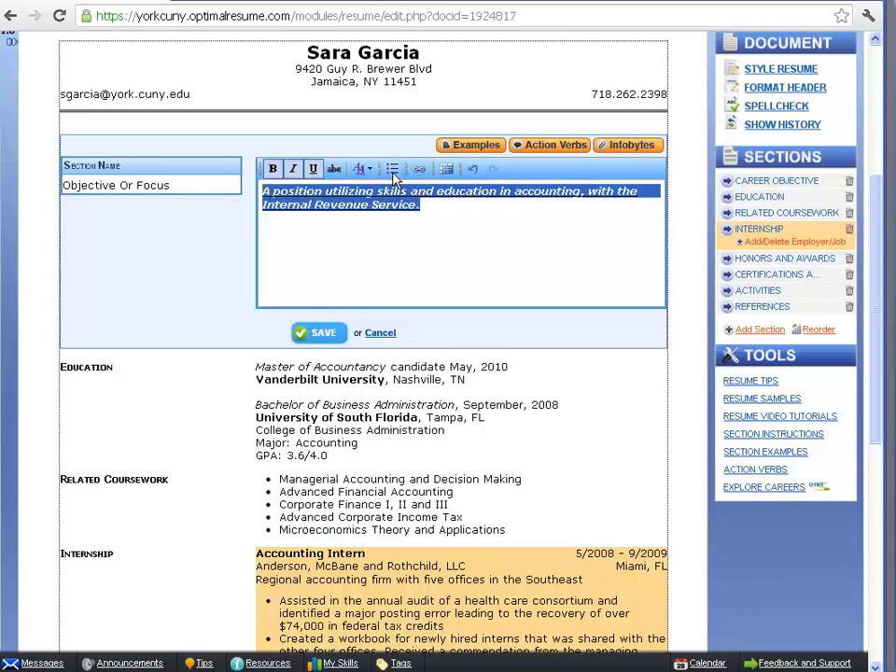
click(293, 170)
click(273, 171)
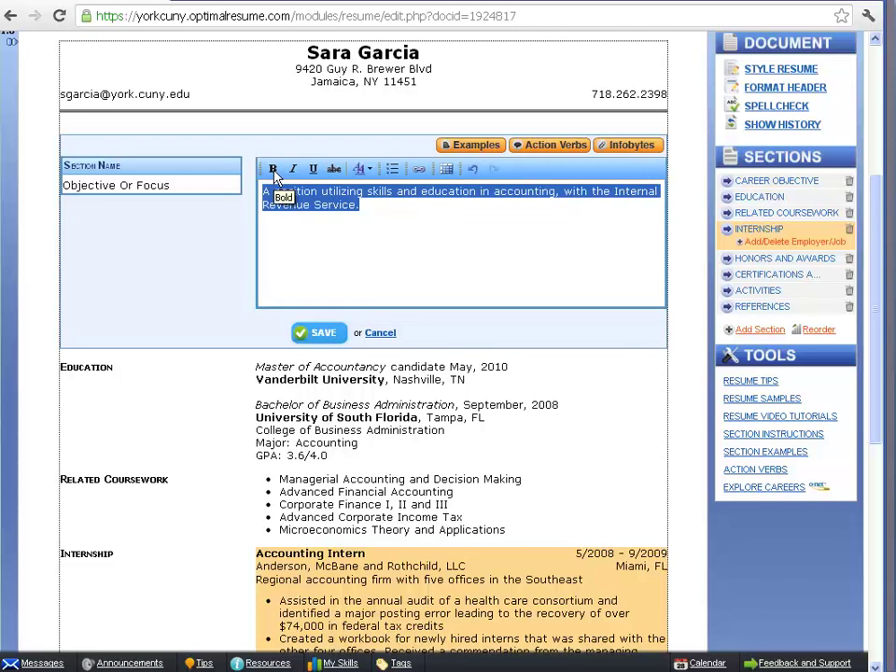
click(362, 169)
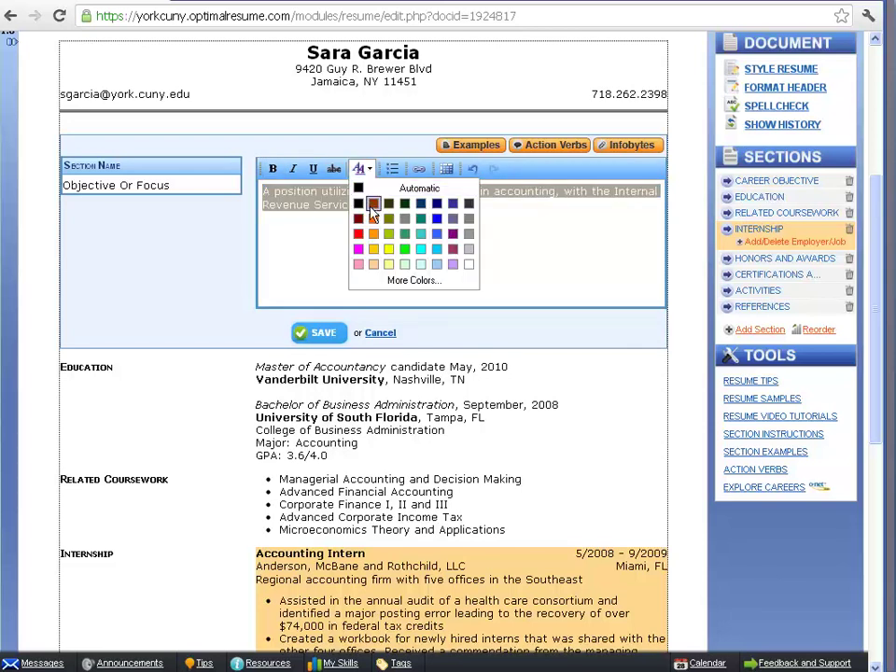
click(369, 177)
click(369, 177)
click(495, 245)
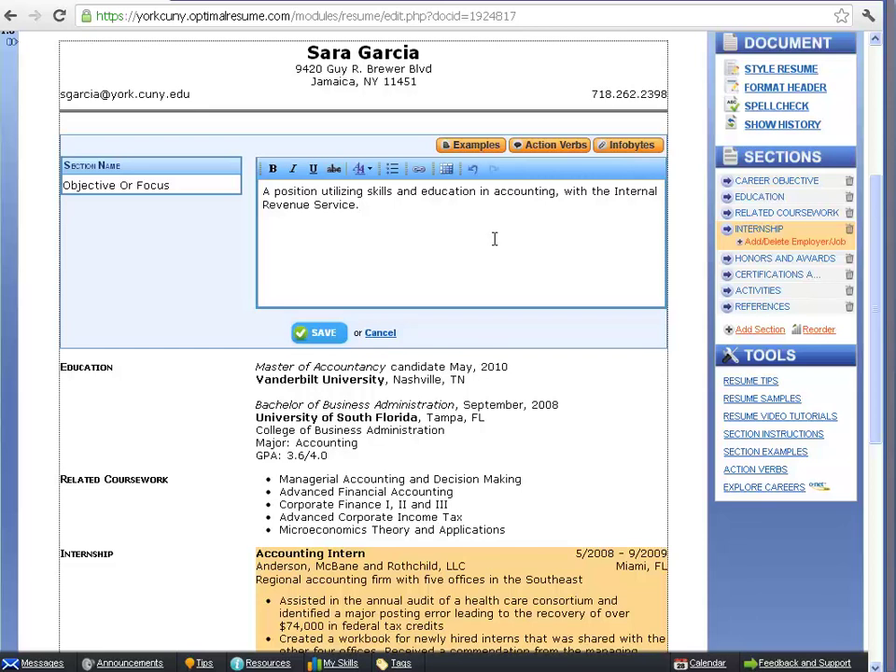
- Browse the action verb categories, try adding the tactical word accelerated to the objective text, and delete it again
click(550, 146)
scroll(548, 142, down, 1)
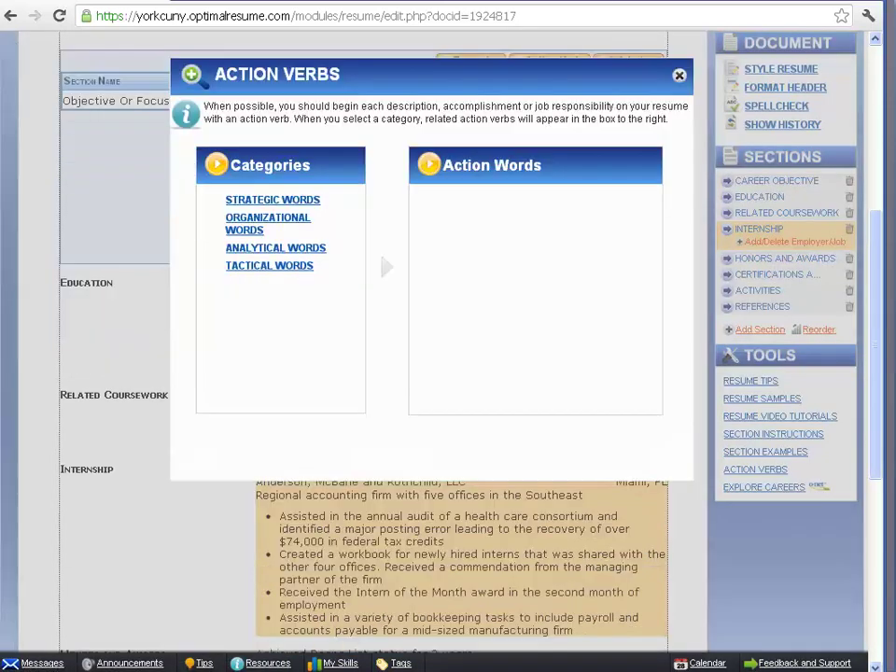
click(275, 199)
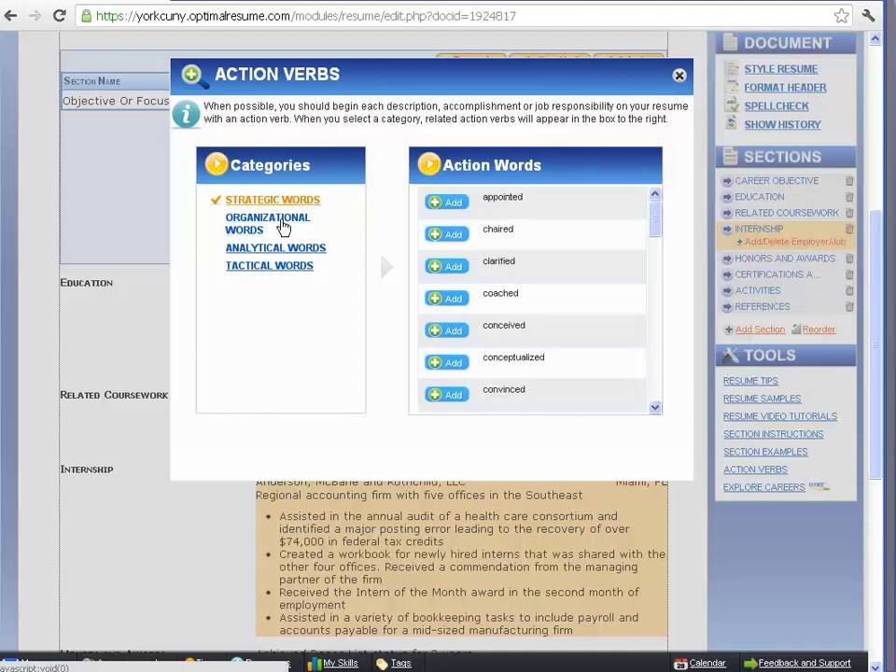
click(284, 221)
click(274, 249)
click(280, 269)
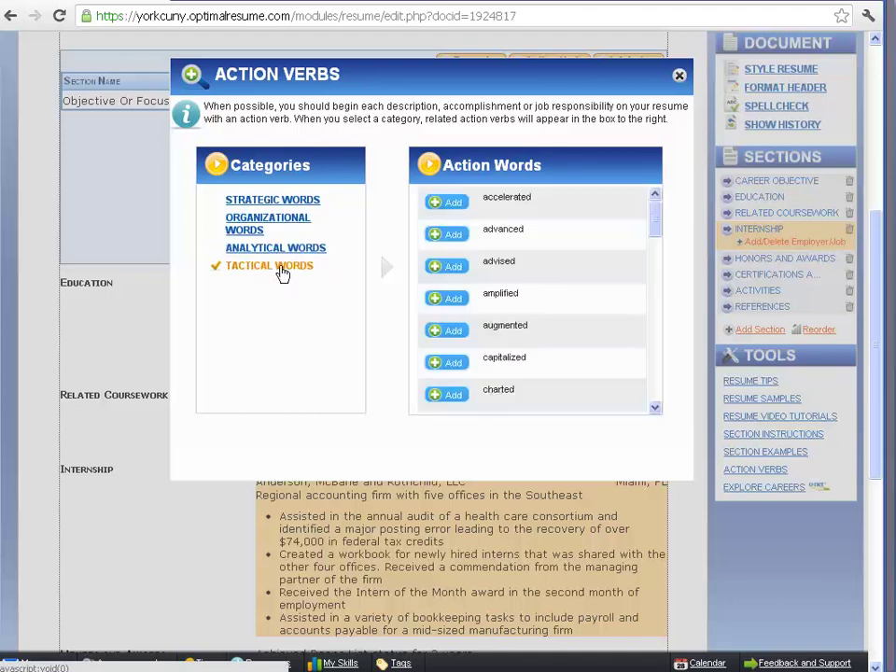
click(454, 204)
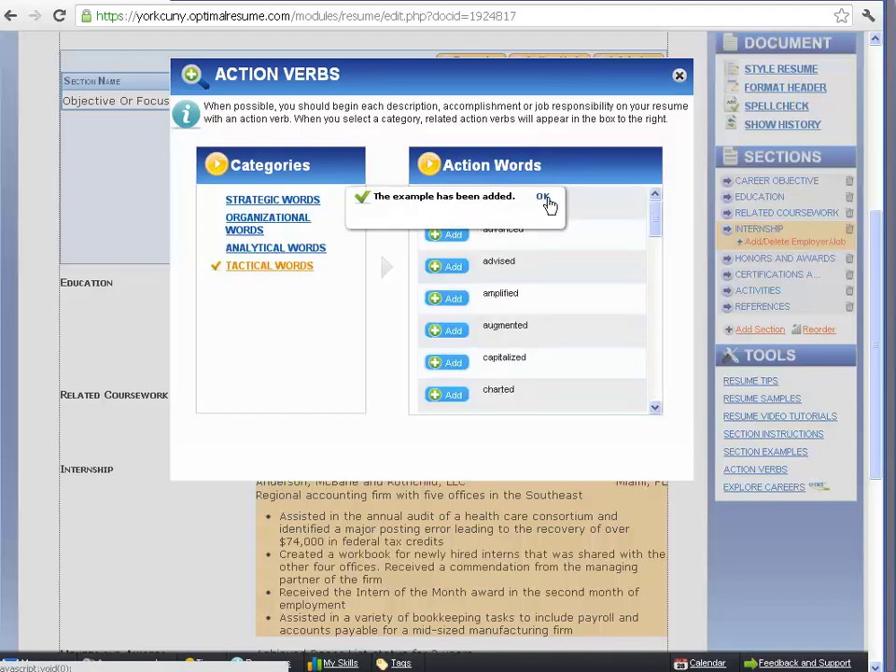
click(541, 197)
click(678, 74)
double_click(306, 136)
key(Delete)
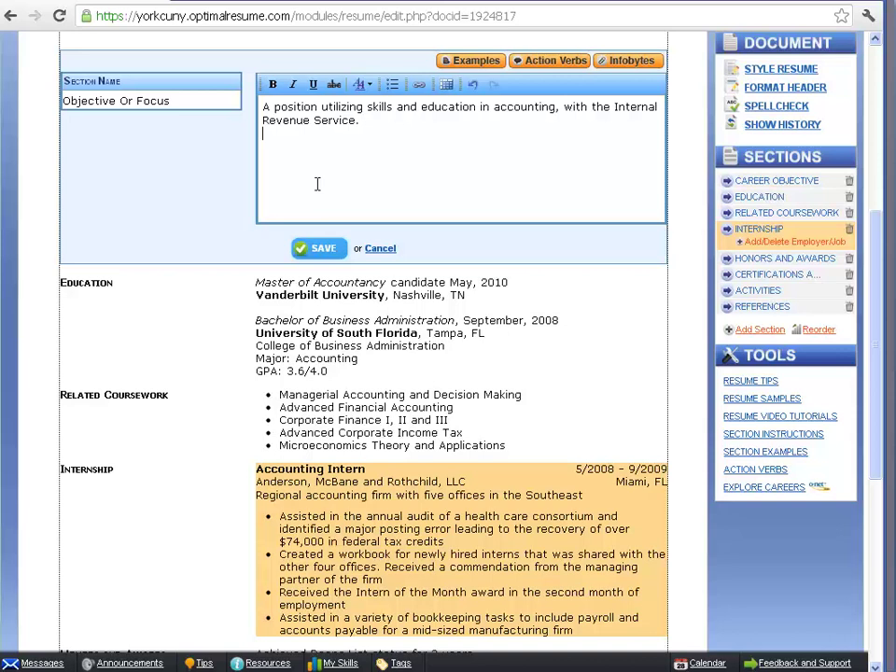
- Save the edited Objective Or Focus section
click(320, 247)
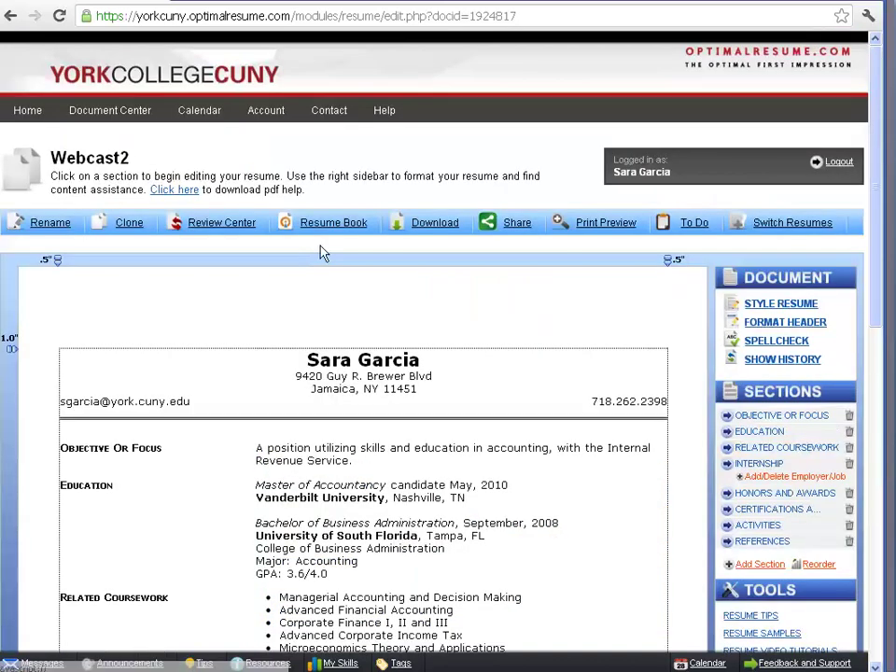
scroll(322, 250, down, 1)
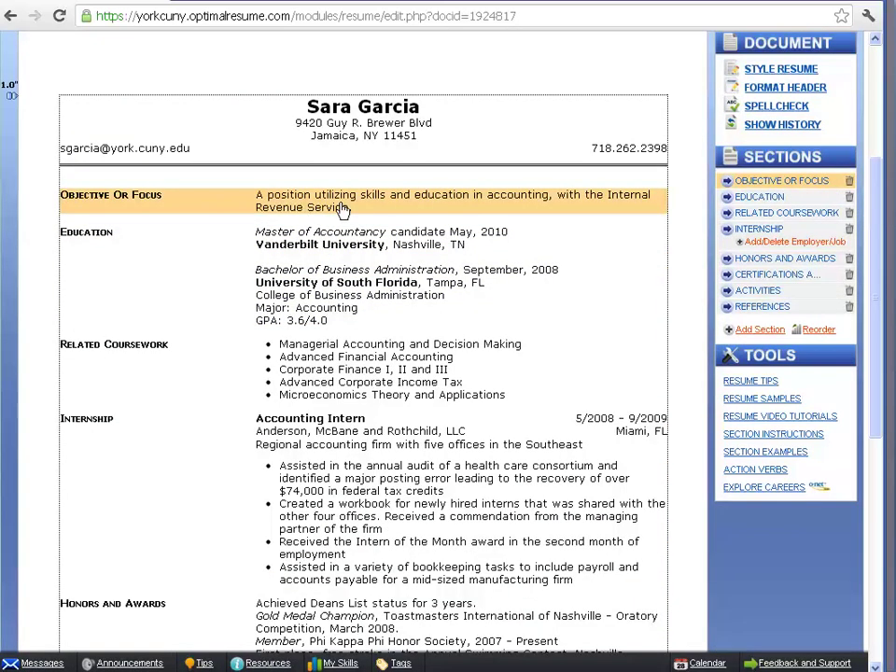
scroll(392, 131, down, 1)
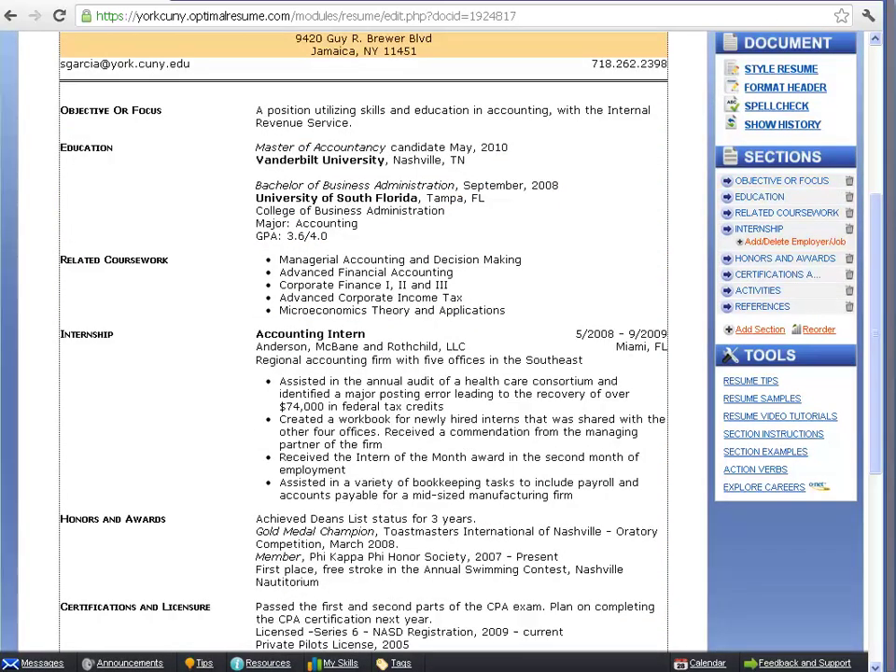
- Open the Education section for editing and rename it Education/Training using the suggested section names
click(393, 174)
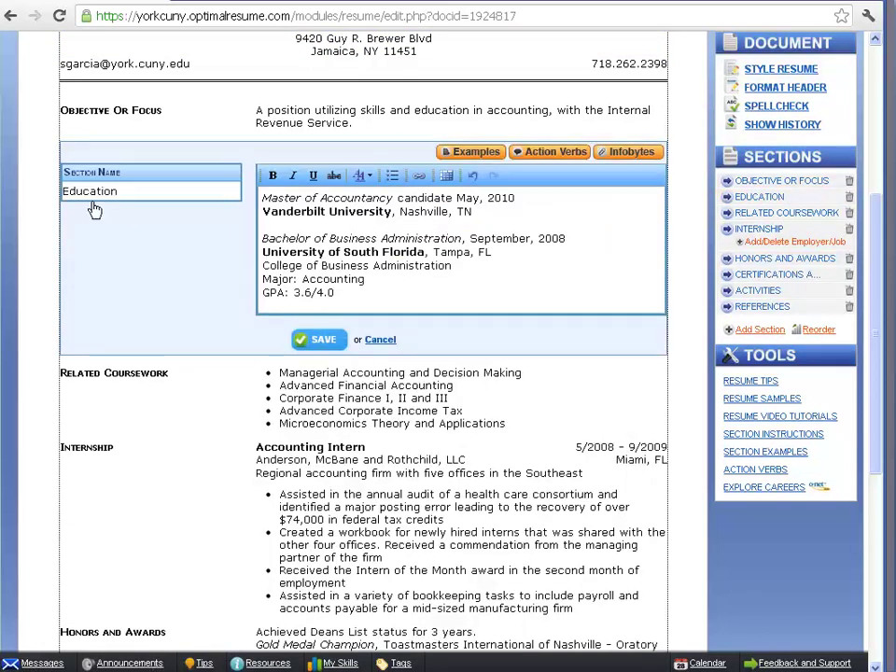
click(68, 192)
text(ed)
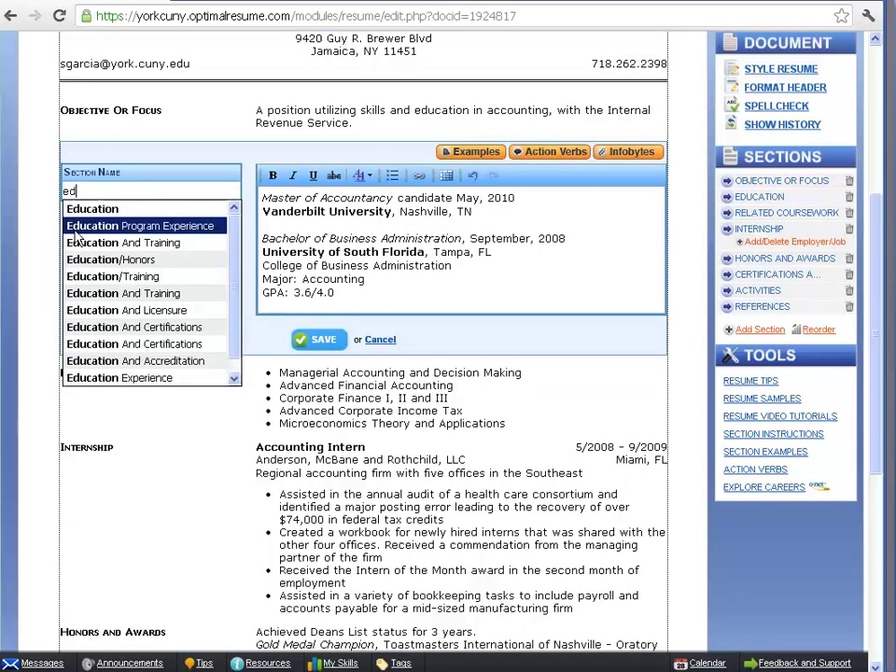
click(93, 276)
- Replace the education text with the first student Education example and remove its LaGuardia Community College entry
drag(353, 297, 254, 200)
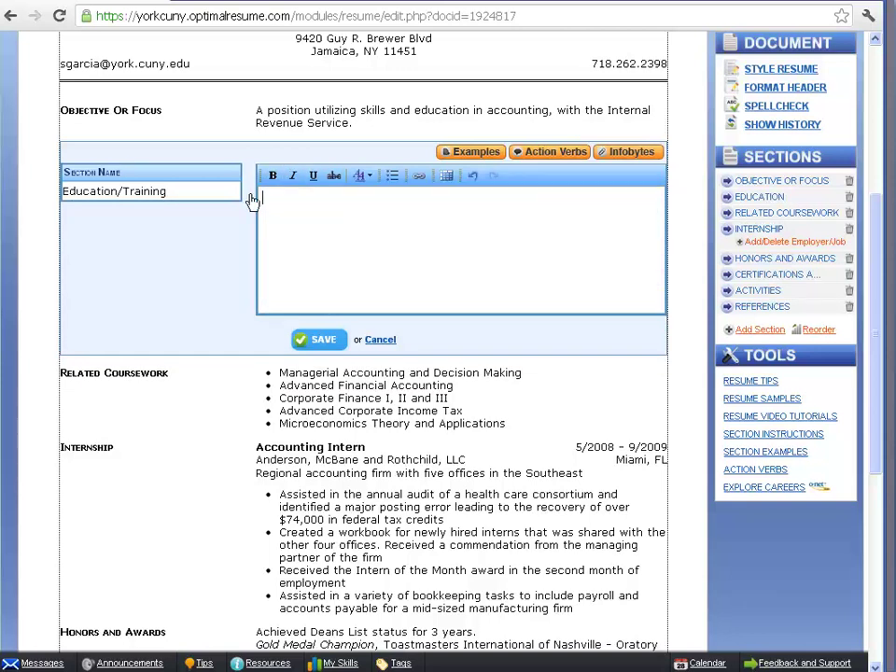
click(476, 154)
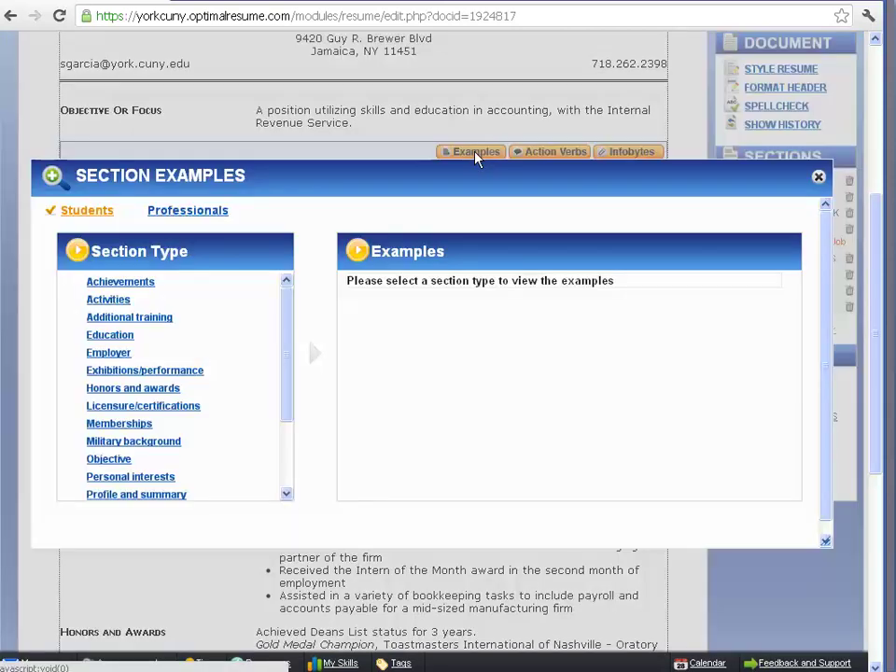
click(102, 339)
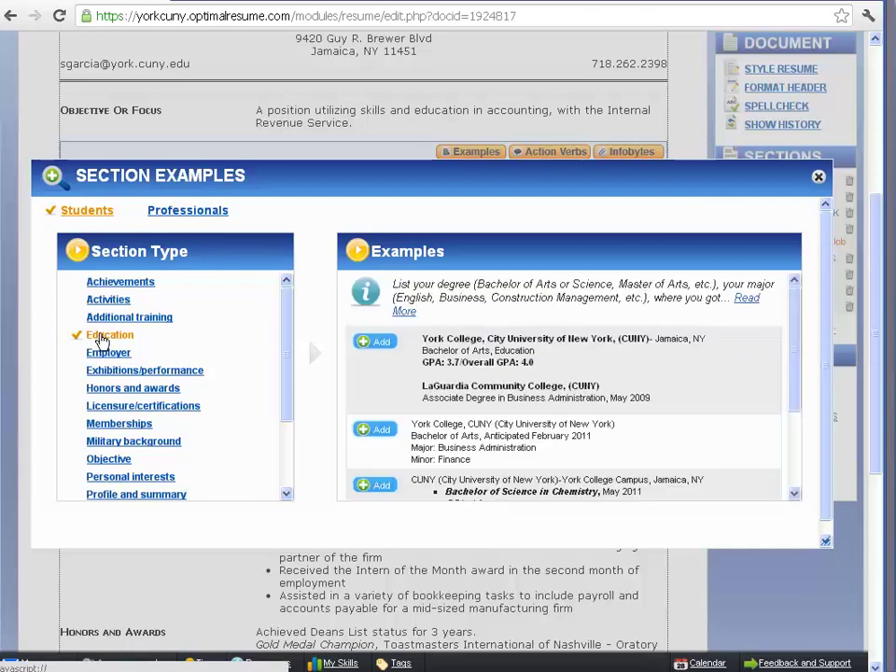
click(371, 342)
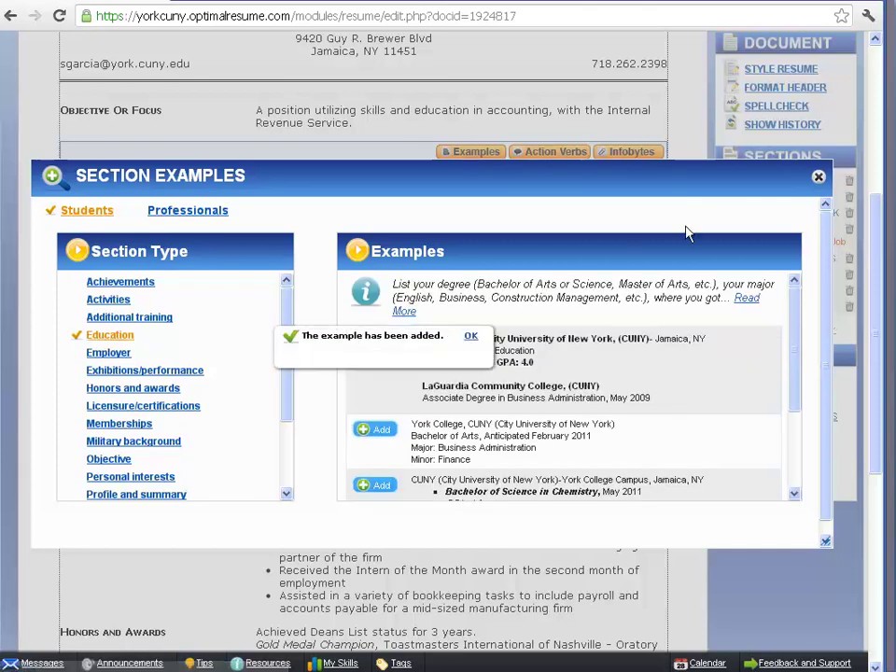
click(470, 336)
click(819, 177)
drag(575, 256, 229, 254)
key(BackSpace)
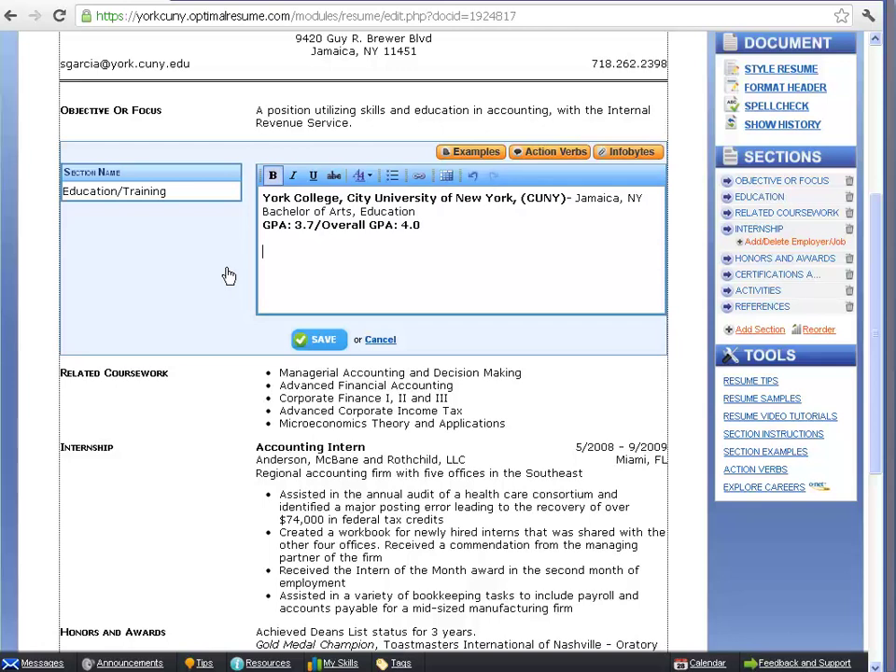
- Insert an http link to york.cuny.edu on a new line below the York College name and save the section
click(648, 198)
key(Return)
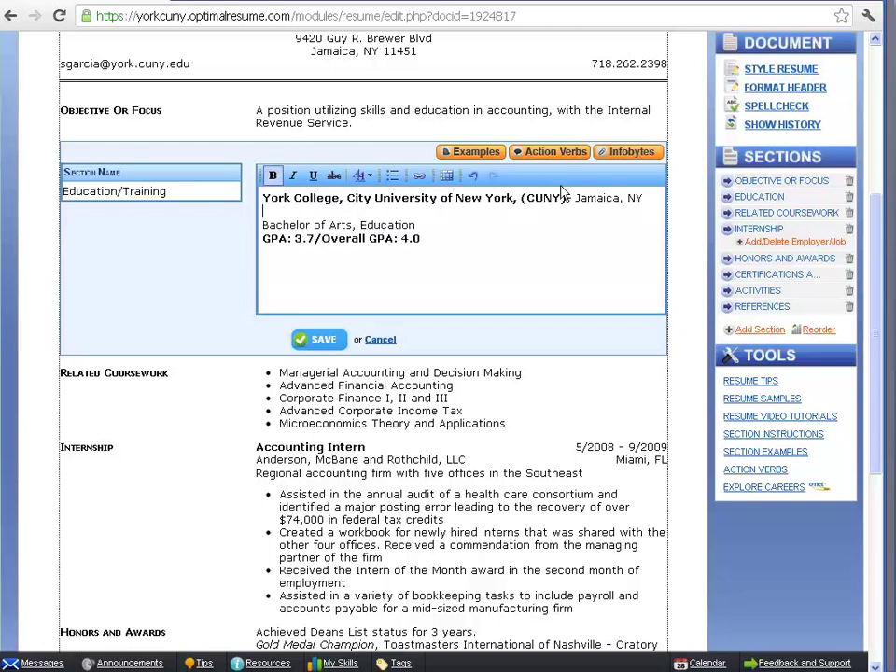
click(422, 180)
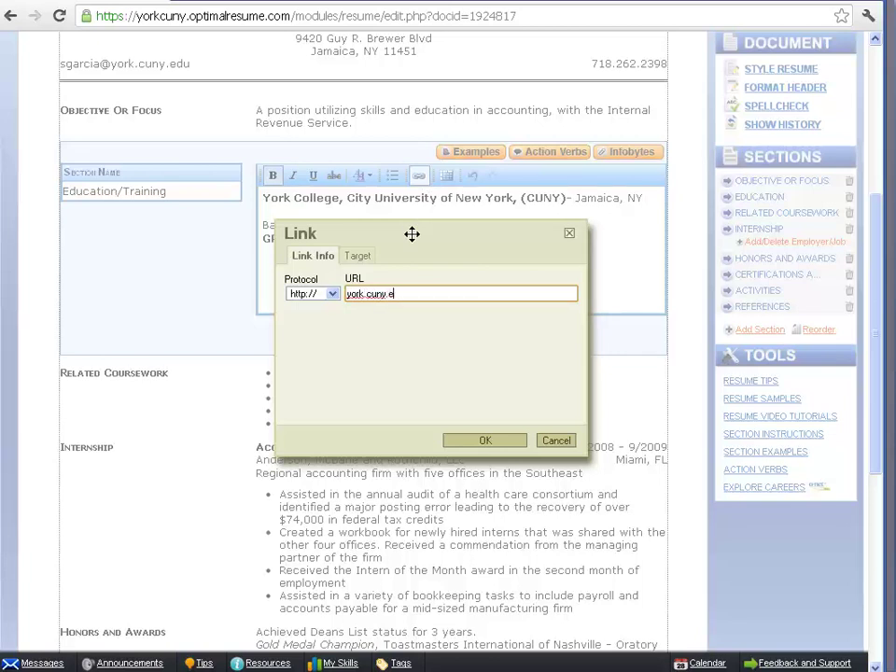
click(485, 439)
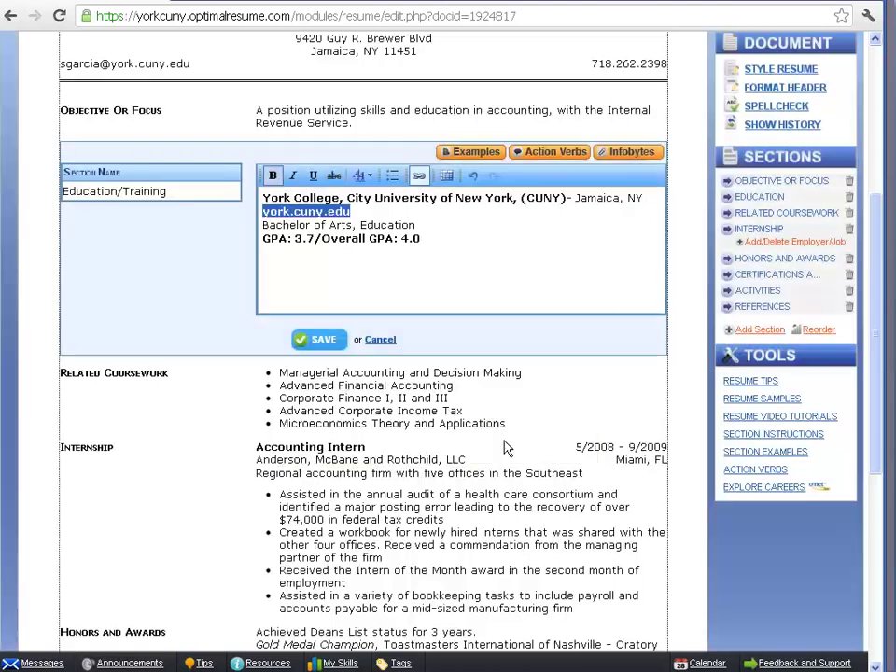
click(321, 340)
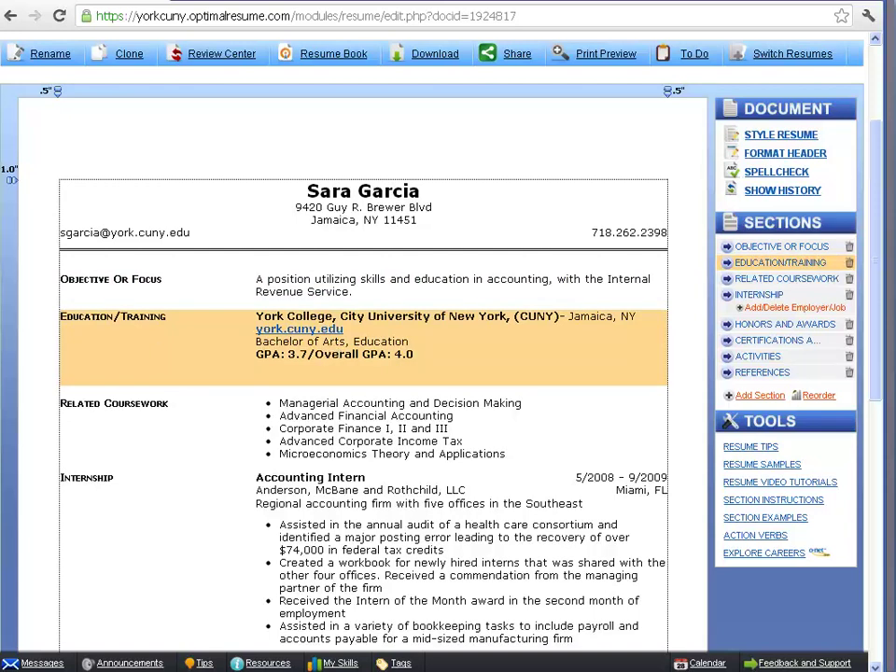
- Delete the Related Coursework section from the resume
scroll(364, 336, down, 3)
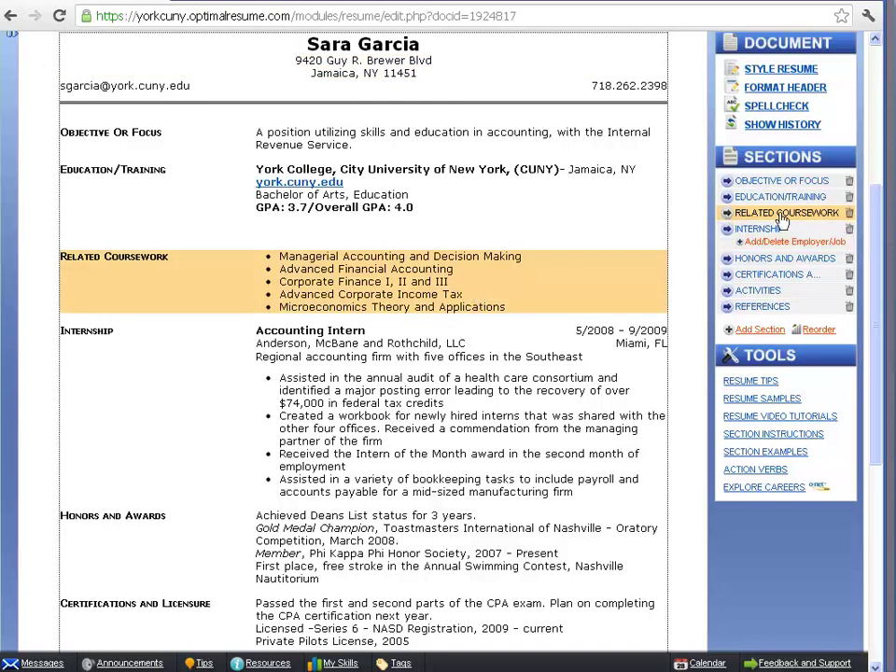
click(850, 214)
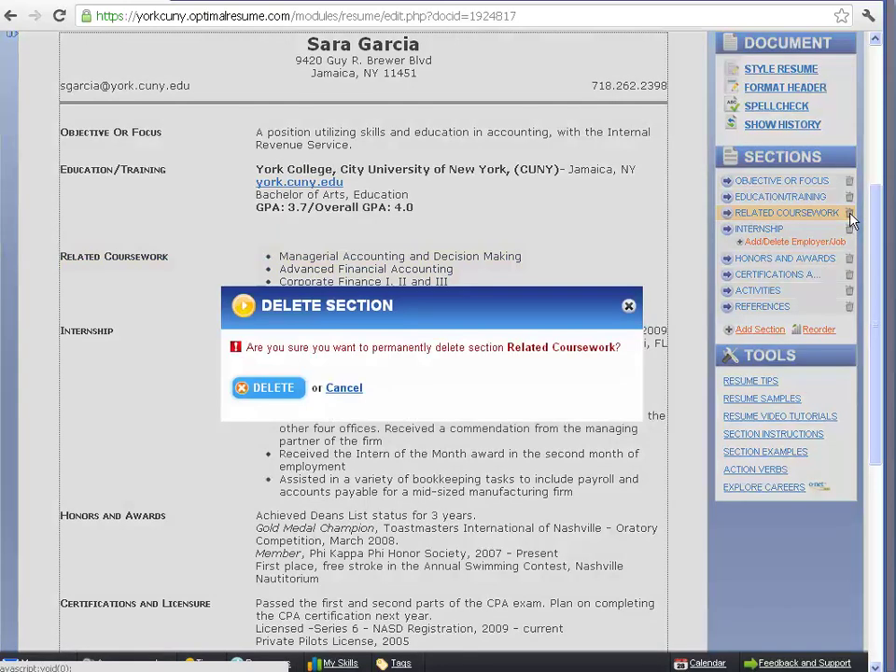
click(269, 389)
- Try adding a general section after References and naming it Relevant Coursework
scroll(263, 386, down, 5)
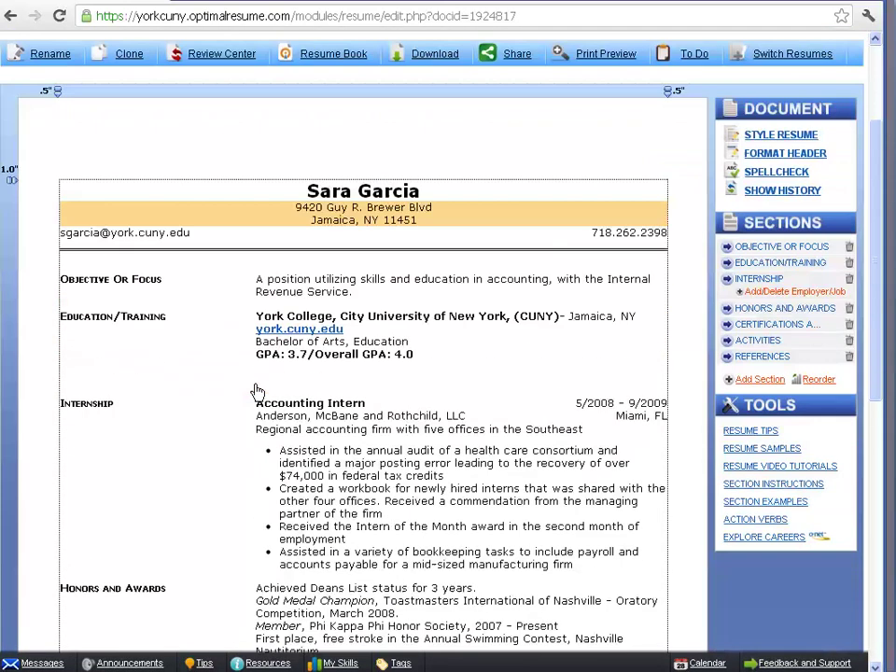
scroll(263, 386, down, 1)
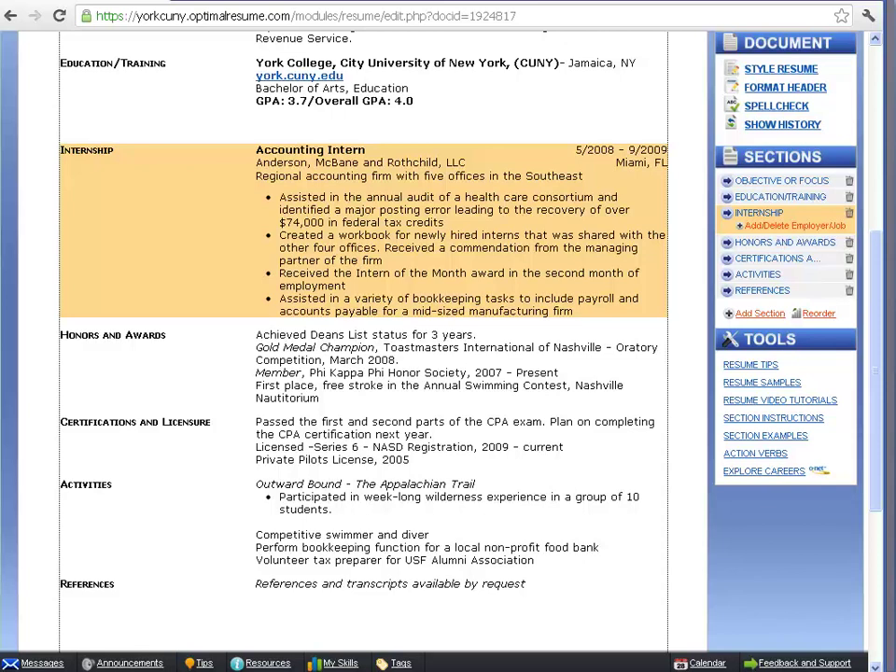
key(ctrl+plus)
key(ctrl+plus)
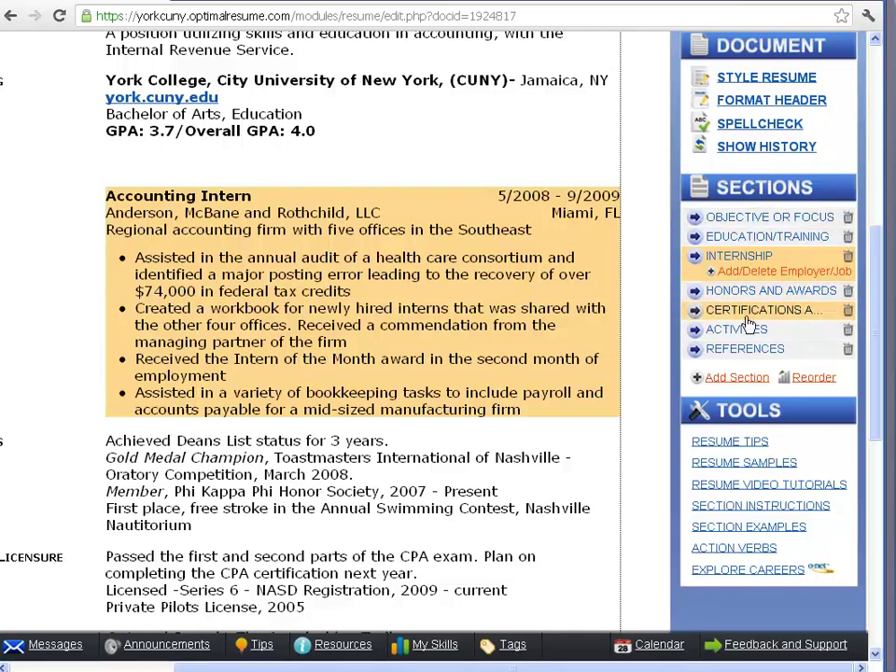
click(746, 379)
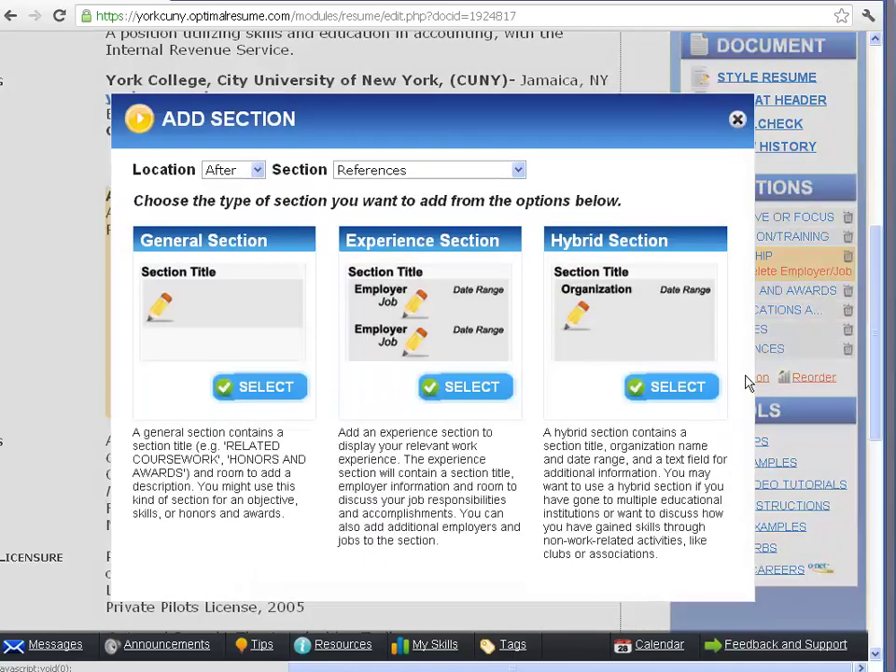
click(278, 388)
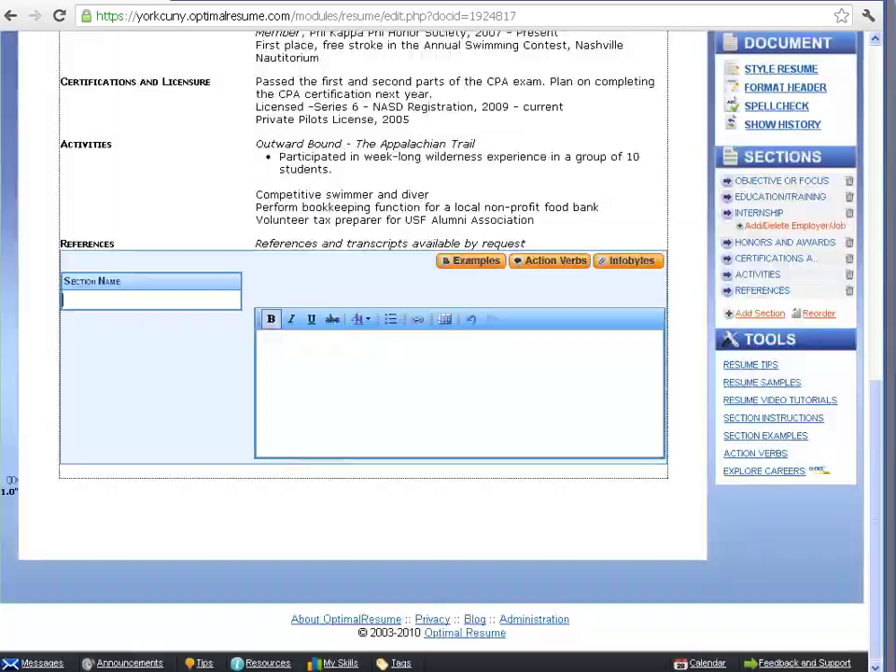
click(136, 301)
text(Re)
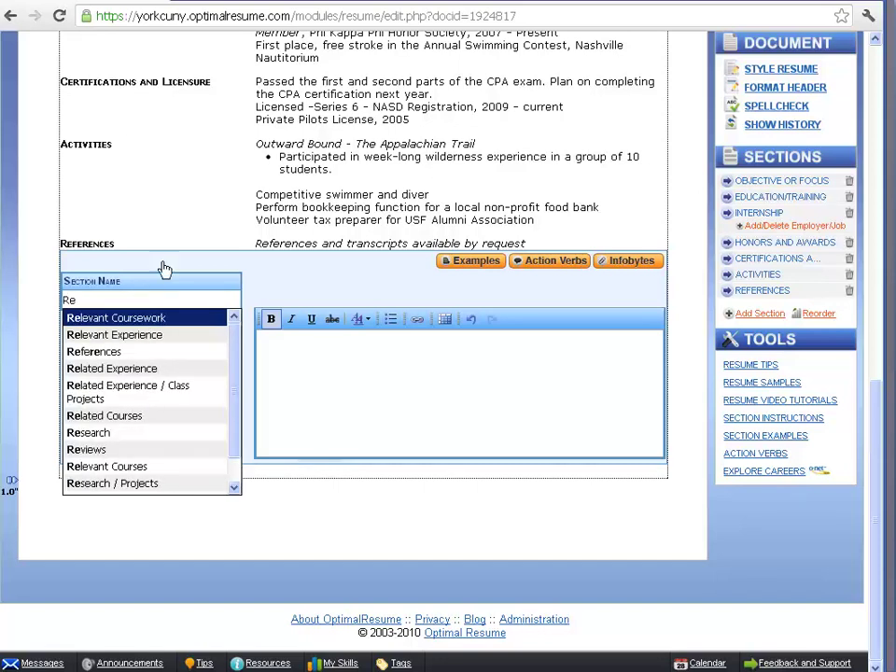
click(140, 317)
click(298, 368)
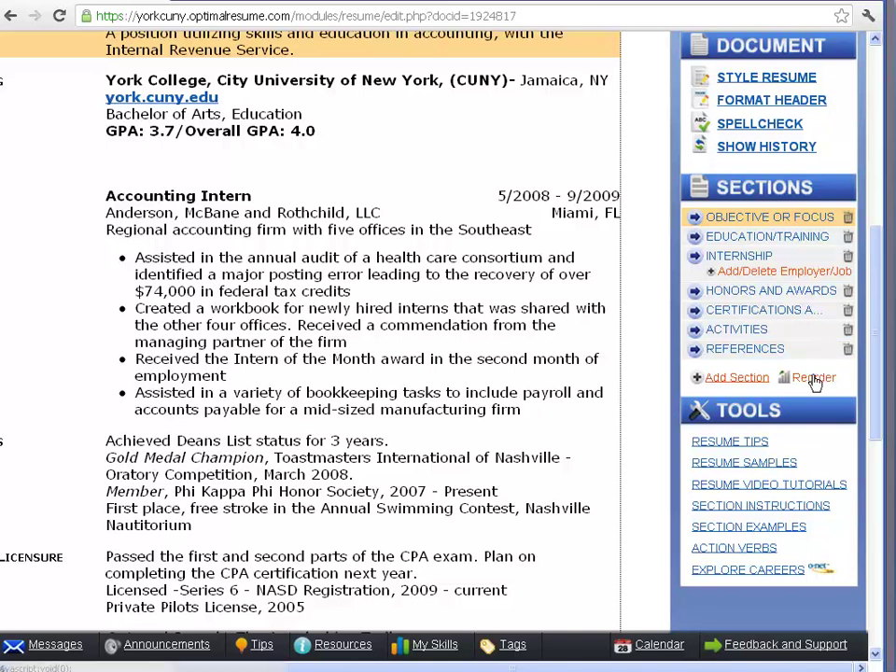
- Reorder the sections so that Honors and Awards, followed by Activities, come before Internship, and apply the new order
click(814, 379)
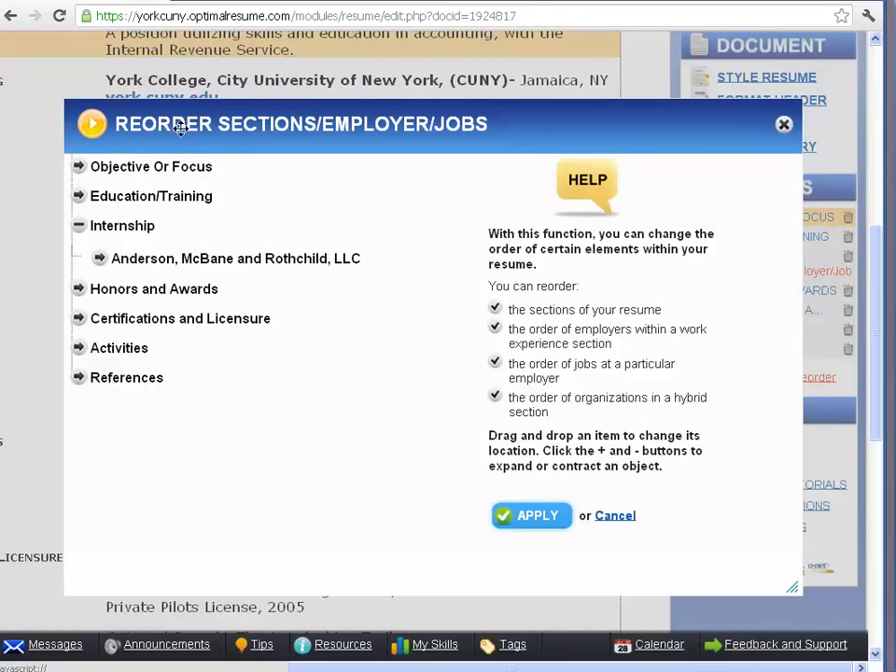
drag(132, 289, 126, 226)
drag(125, 351, 132, 252)
click(538, 517)
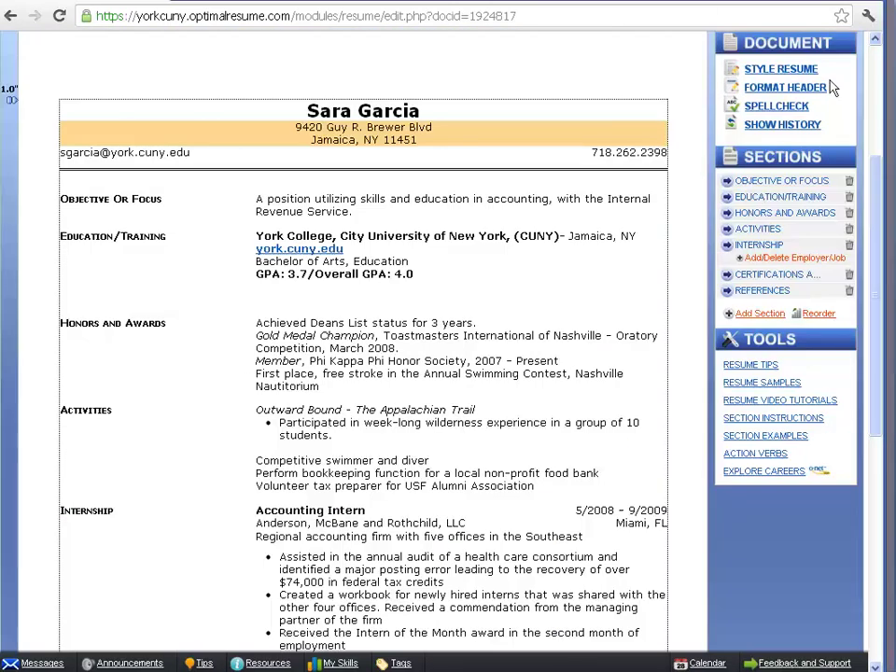
- Preview the Anthony pre-style and apply it to the resume
mouse_move(874, 168)
mouse_down()
mouse_move(874, 282)
mouse_move(874, 183)
mouse_up()
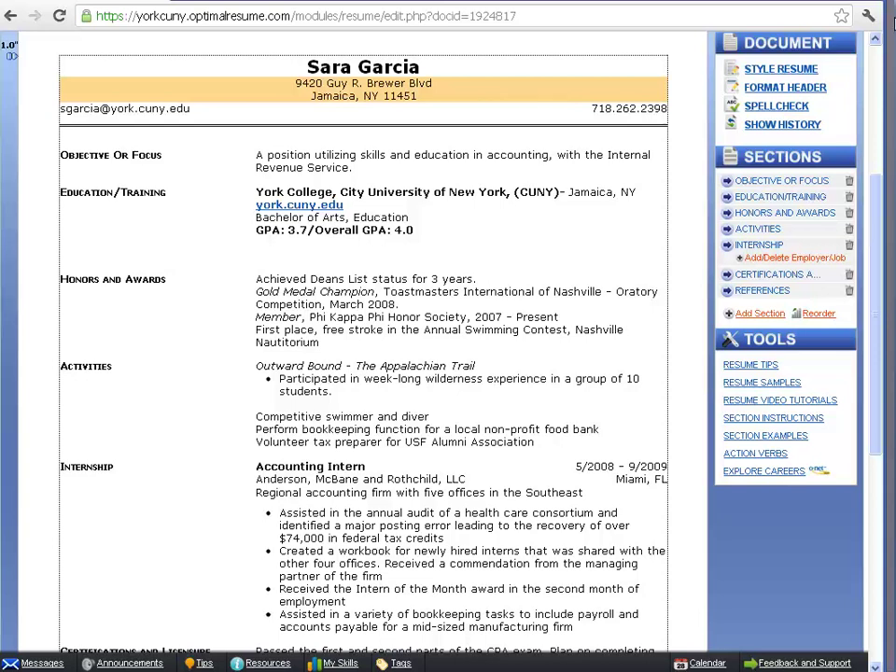
click(806, 75)
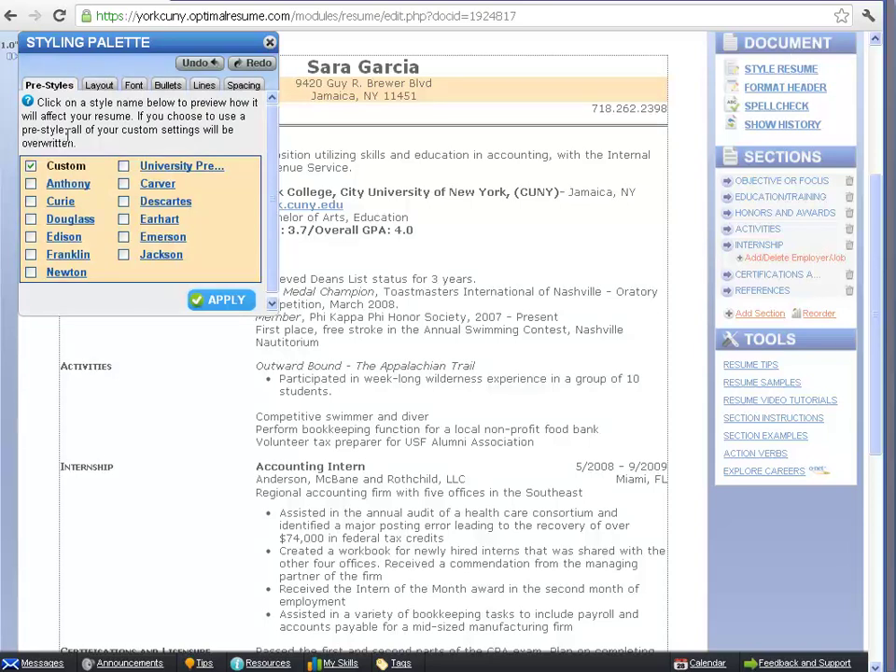
click(65, 187)
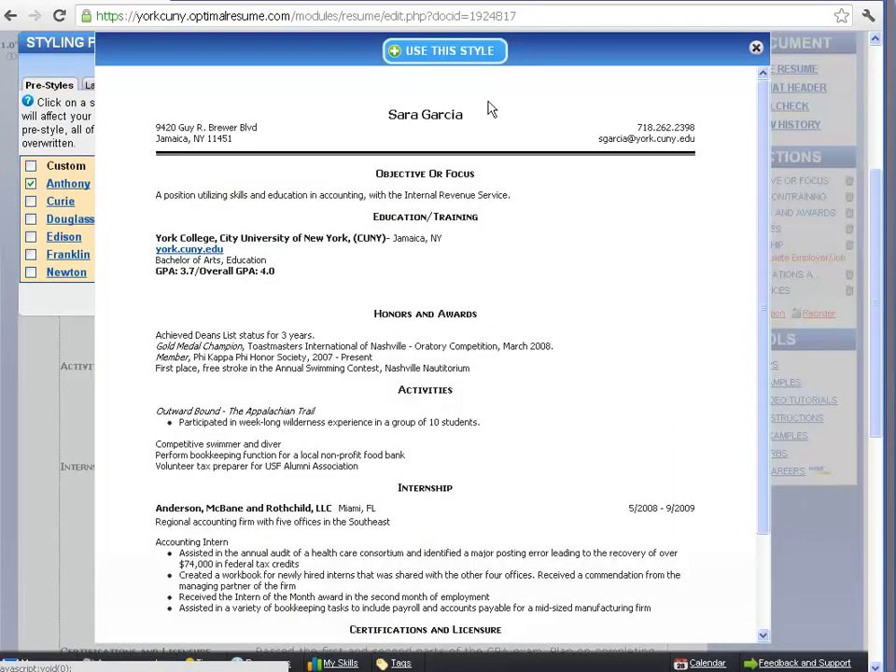
click(480, 54)
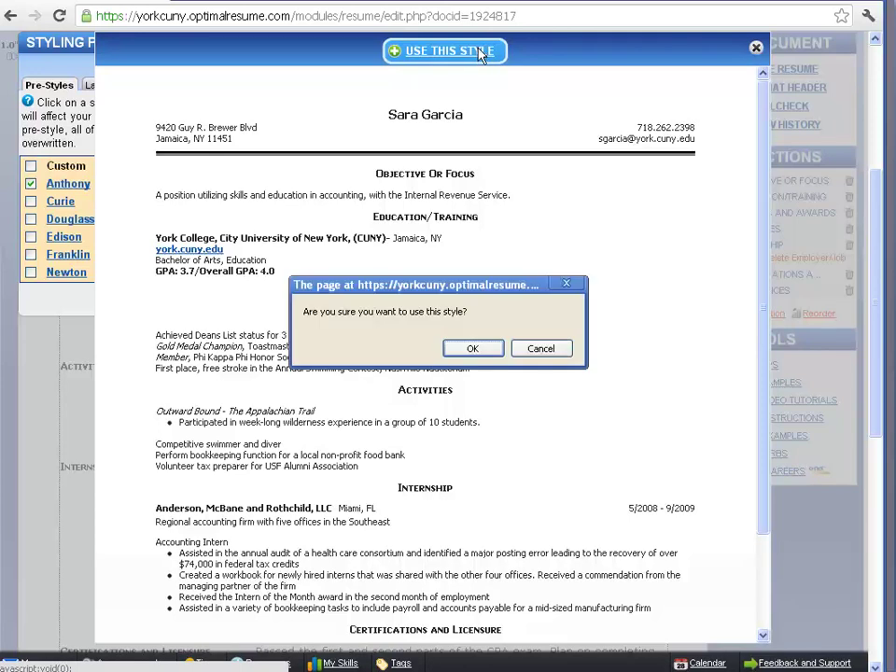
click(472, 349)
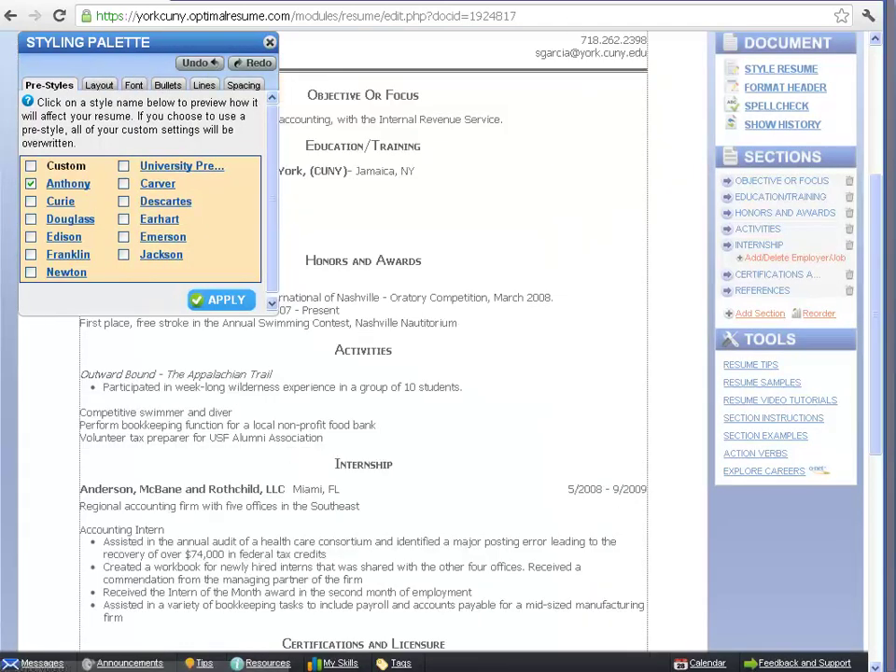
- Close the styling palette and clone the resume under the name Webcast2_clone
click(270, 42)
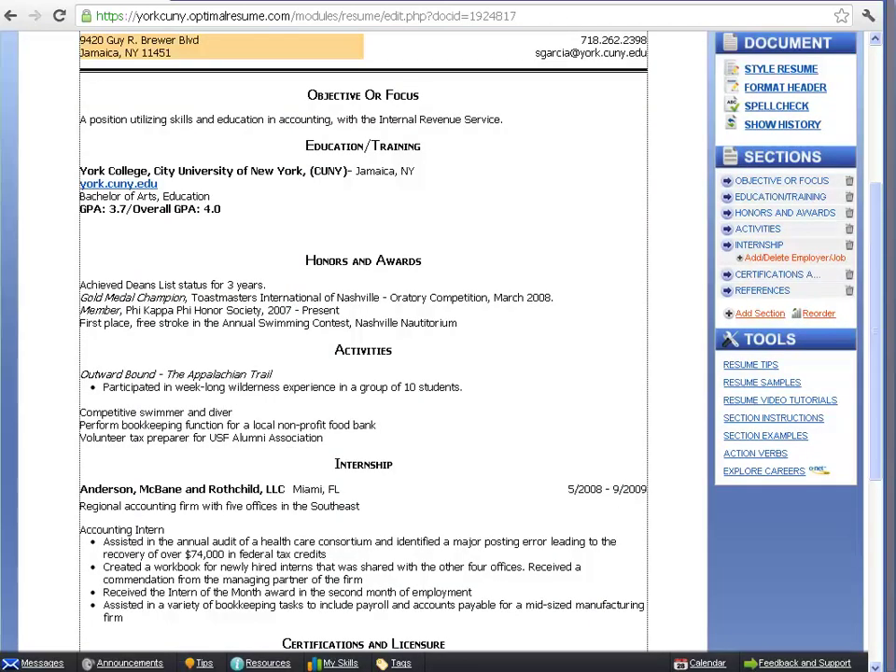
scroll(280, 476, up, 3)
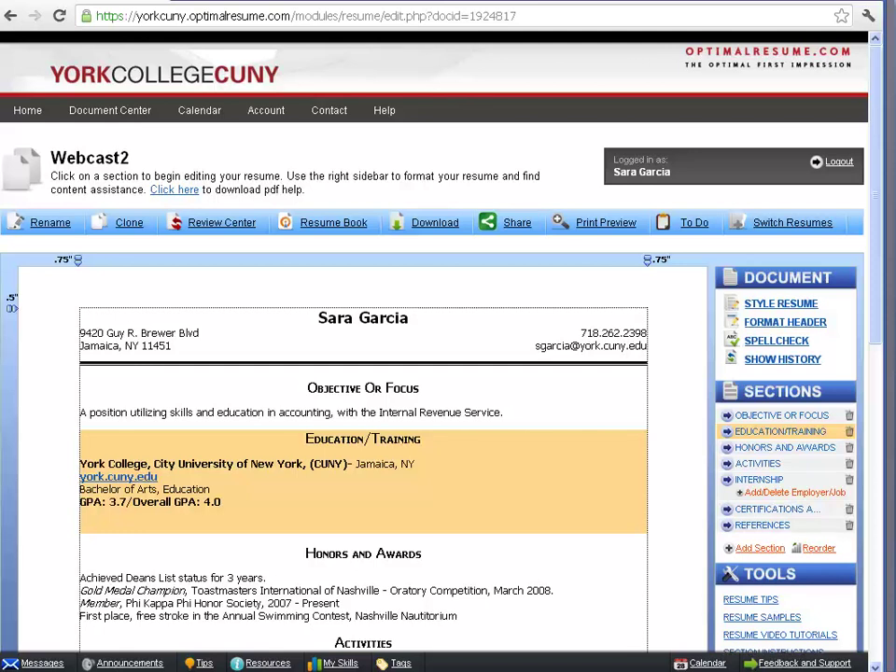
click(129, 226)
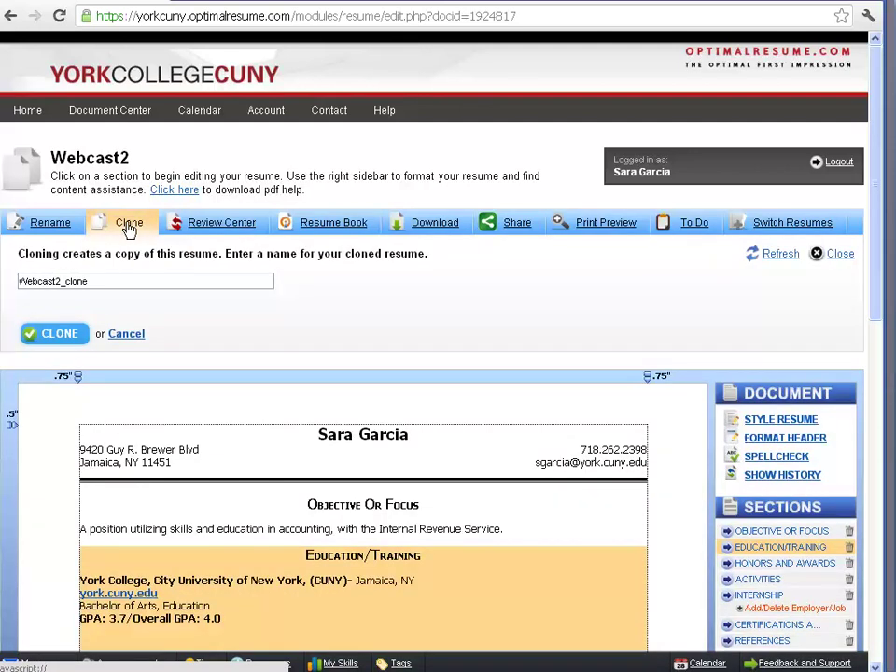
click(58, 338)
- Look over the resume and examine the available download formats and career site links, leaving without downloading
scroll(58, 344, down, 4)
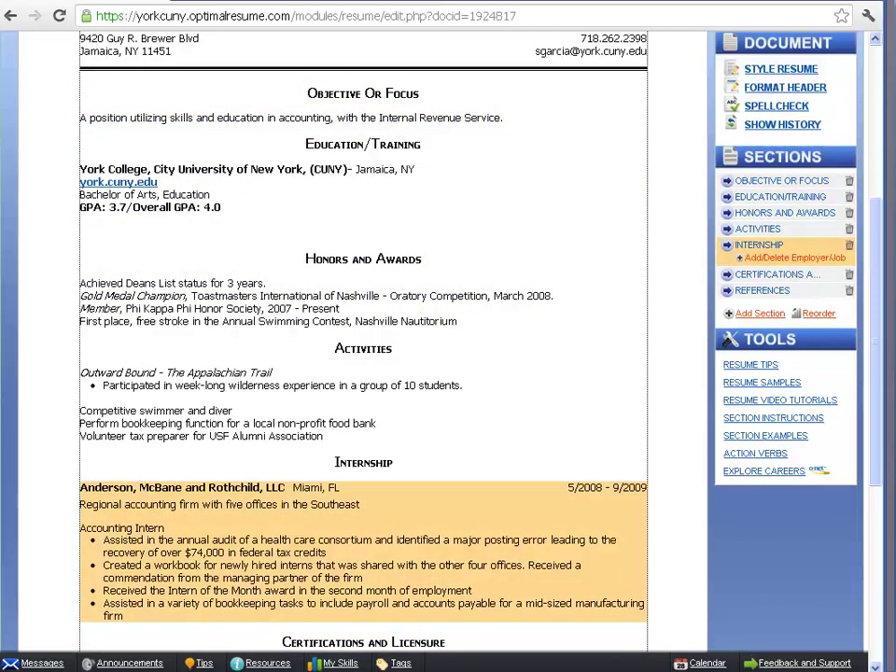
scroll(364, 340, up, 2)
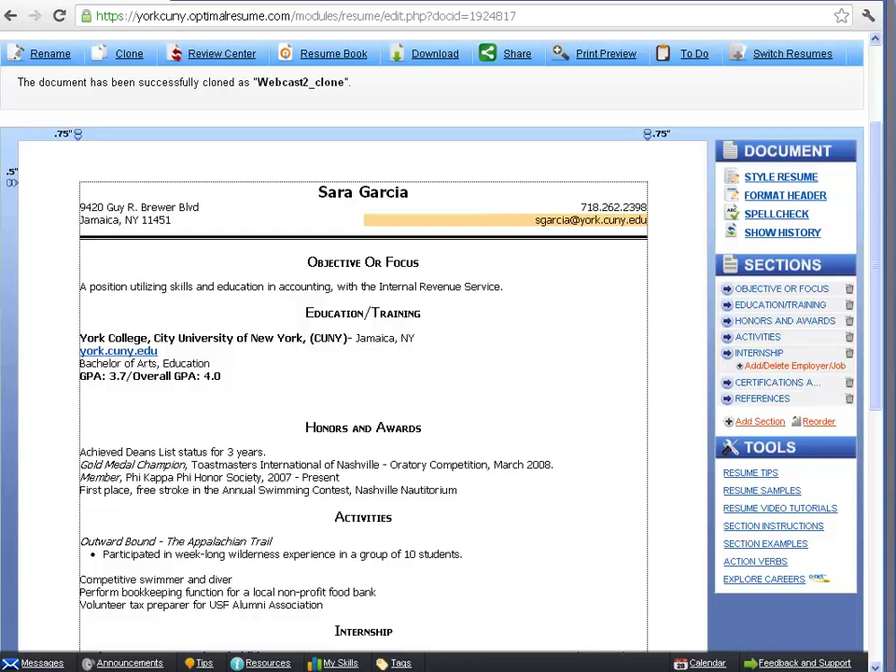
click(441, 54)
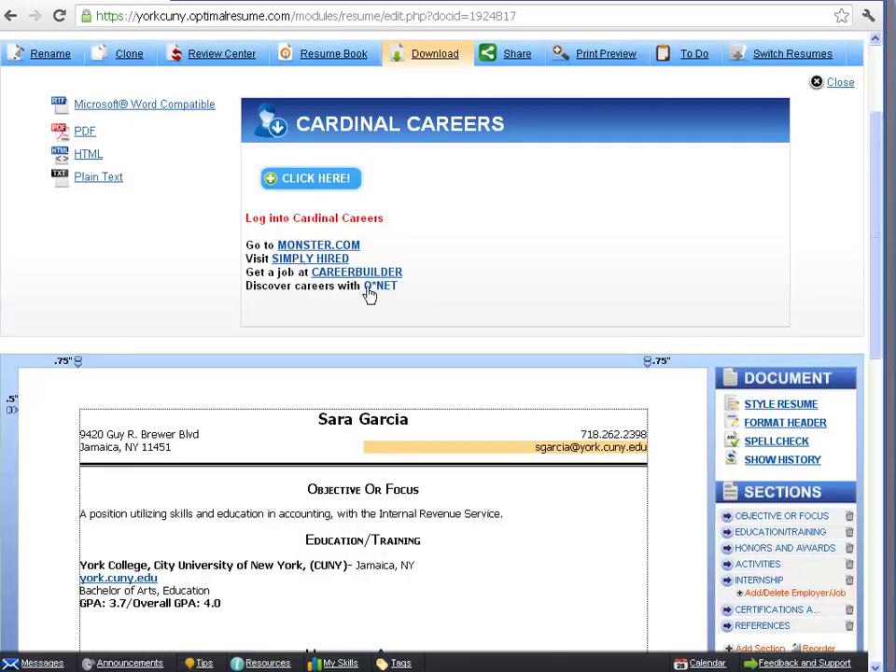
click(841, 82)
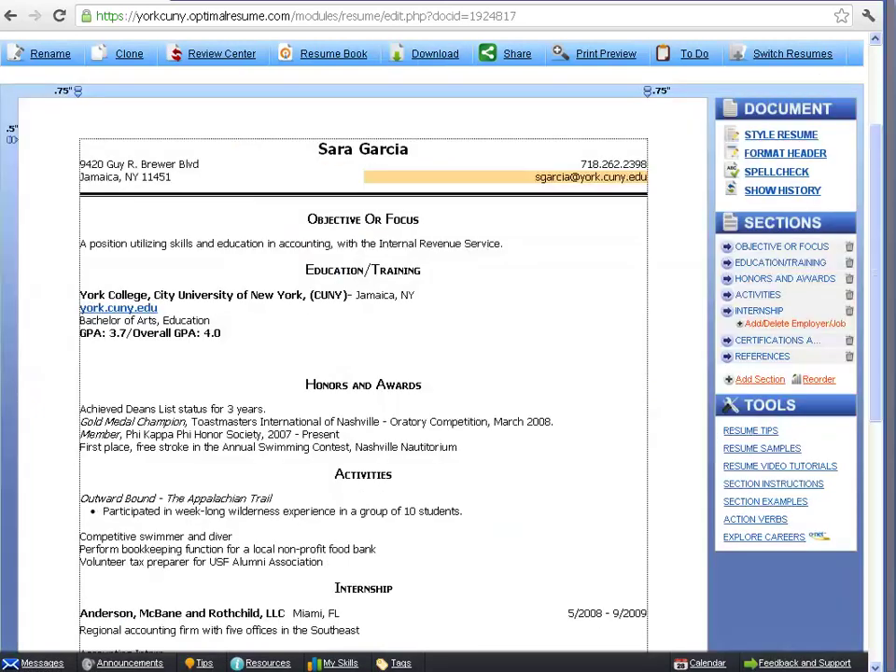
- Examine the resume's sharing instructions and browse the full list of bookmark and social network services
click(523, 54)
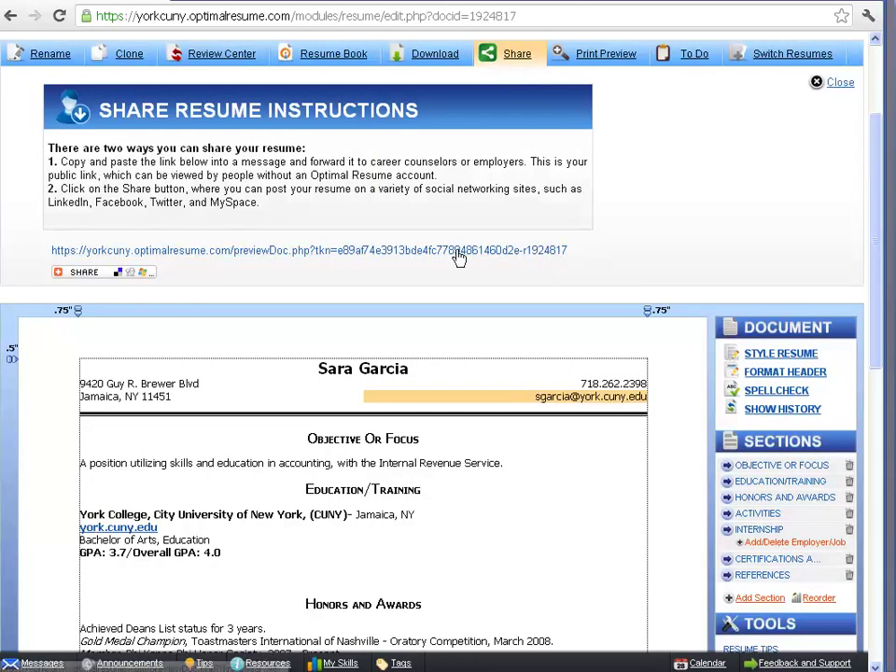
click(142, 273)
drag(557, 244, 545, 478)
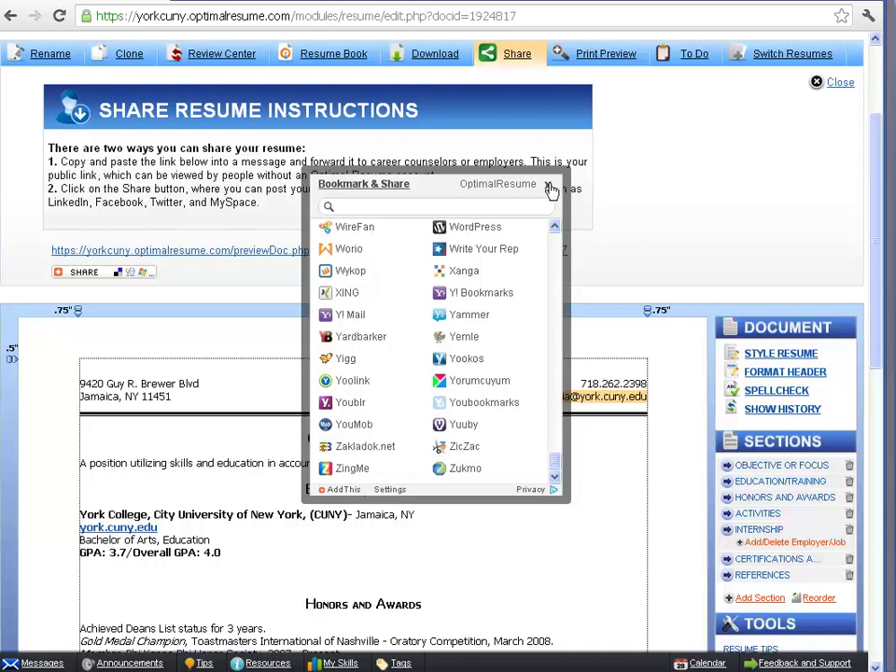
click(549, 186)
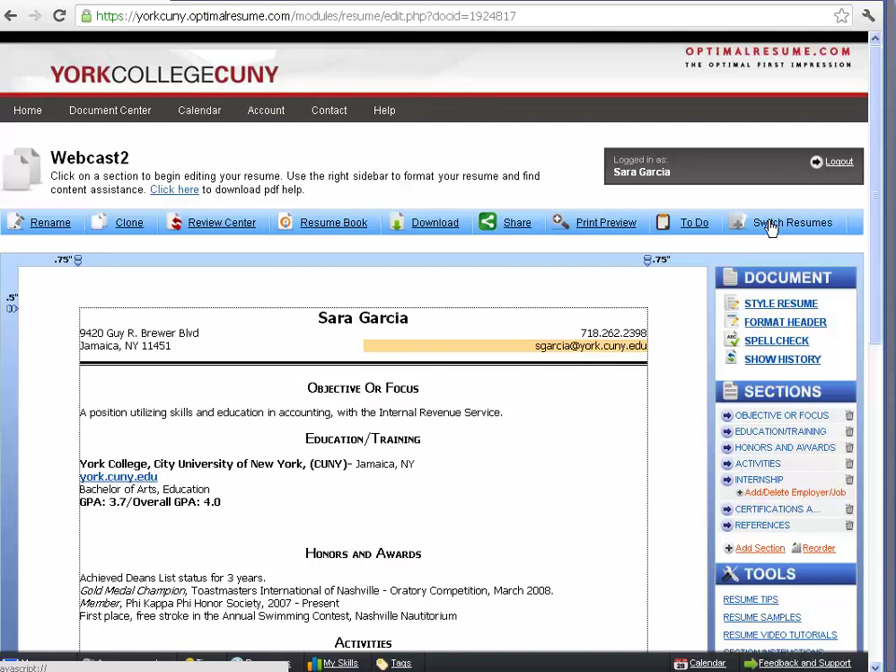
- Return to the Document Center and log out of the account
click(139, 117)
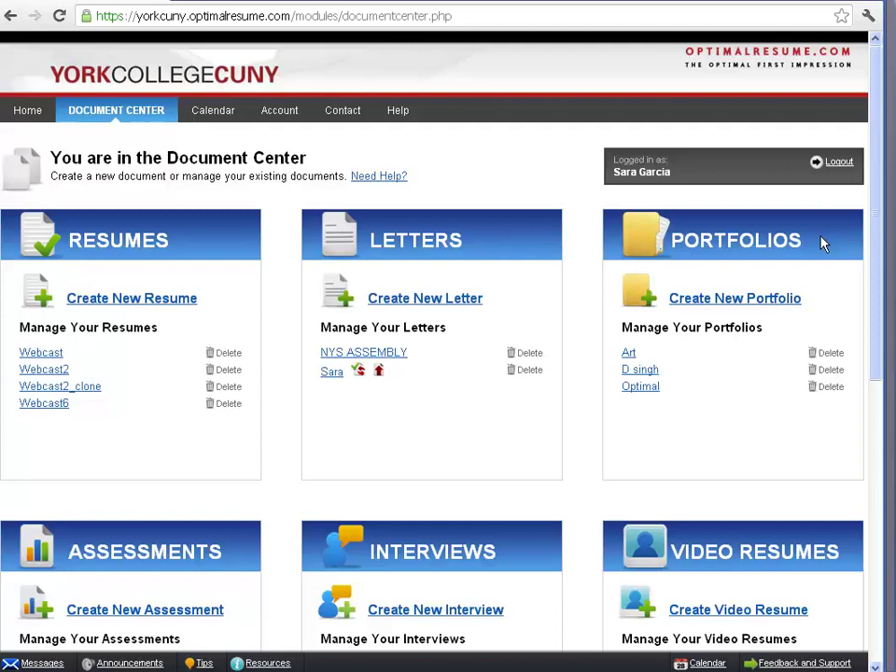
click(838, 168)
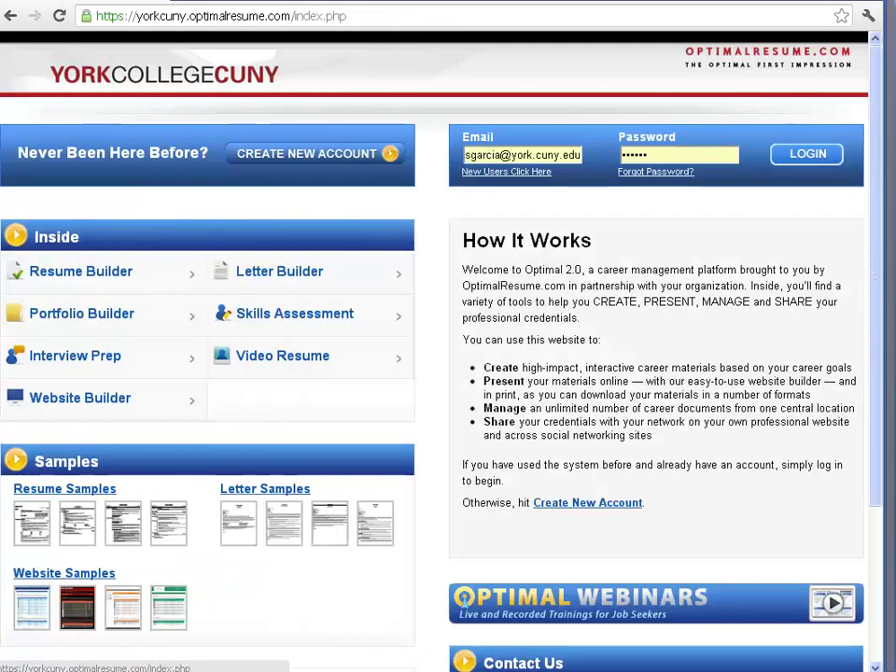